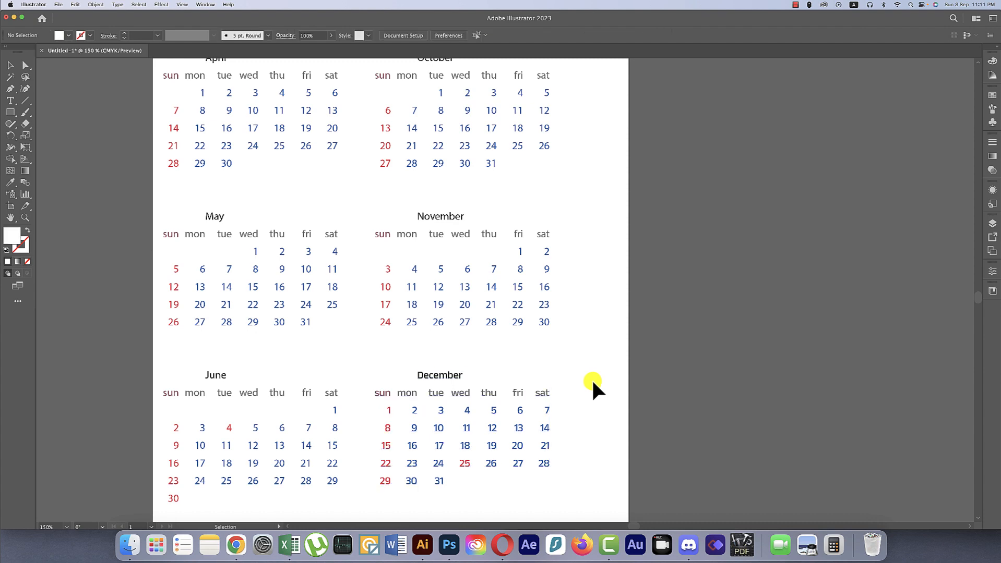
# - Close the calendar document without saving and open the Downloads folder in Finder
pyautogui.click(41, 51)
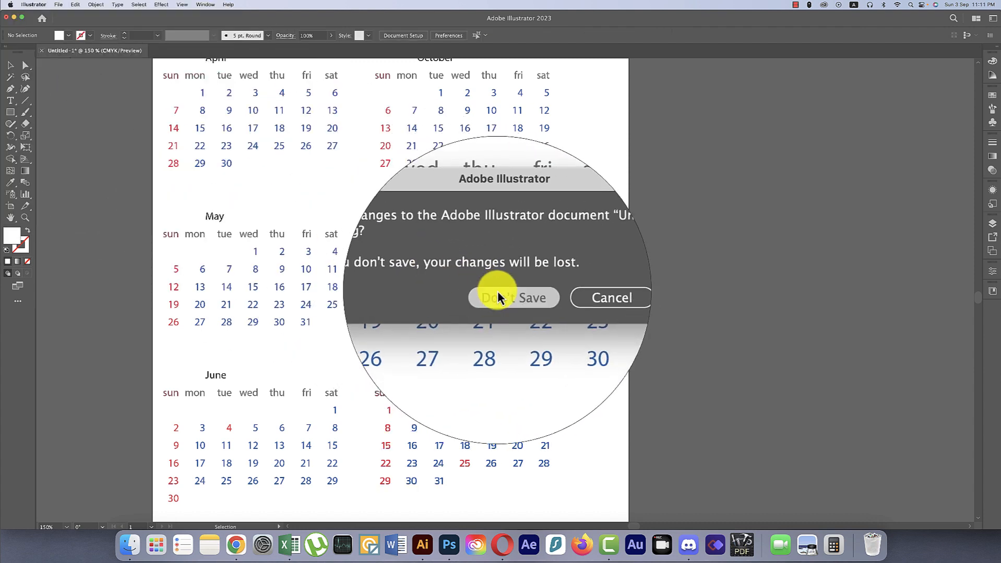
pyautogui.click(497, 291)
pyautogui.click(130, 545)
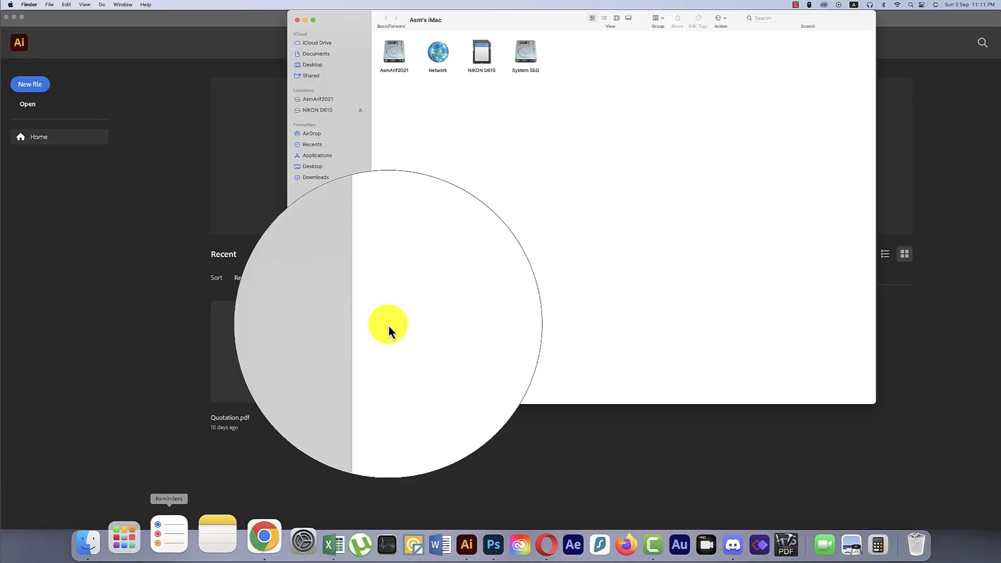
pyautogui.click(313, 178)
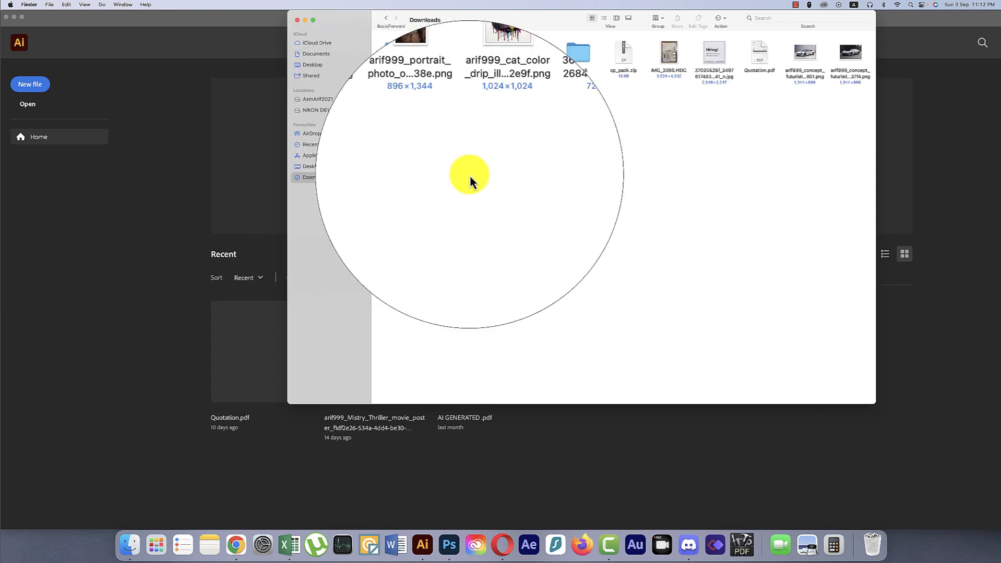
# - Look at the programs offered for extracting cp_pack.zip
pyautogui.click(619, 54)
pyautogui.rightClick(619, 54)
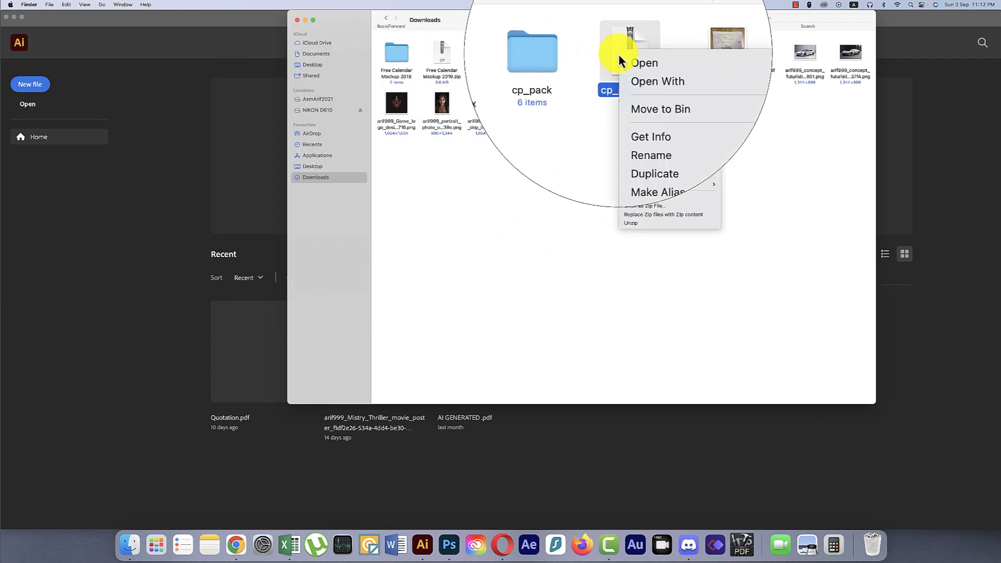
pyautogui.moveTo(631, 65)
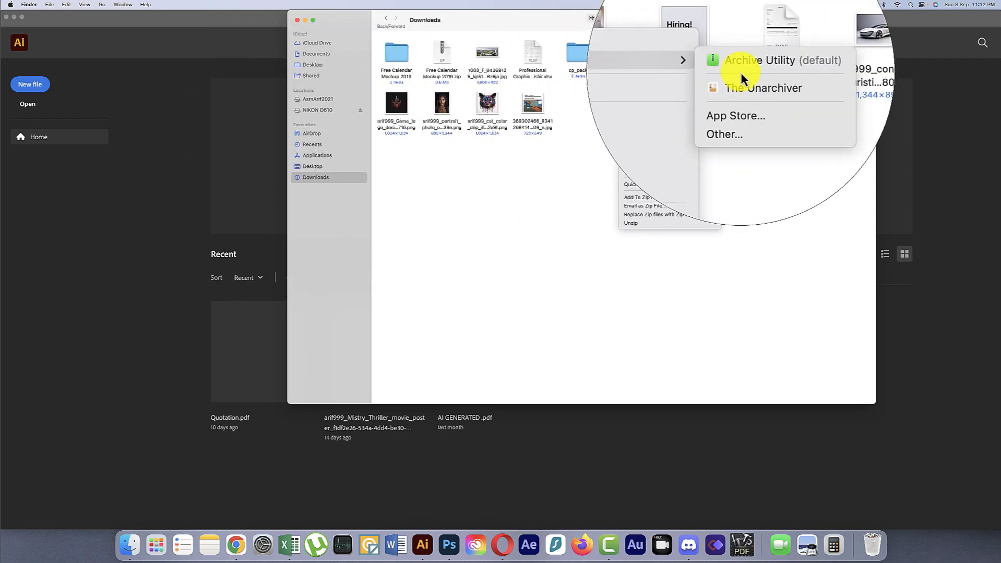
pyautogui.click(747, 66)
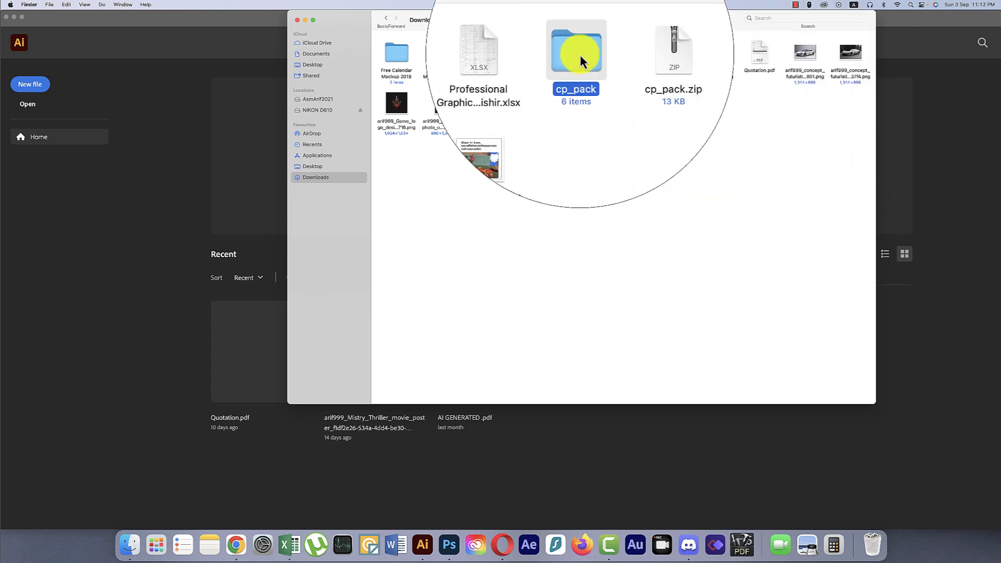
# - Copy the cp_pack folder from Downloads and open the Adobe Illustrator 2023 folder in Applications
pyautogui.rightClick(580, 54)
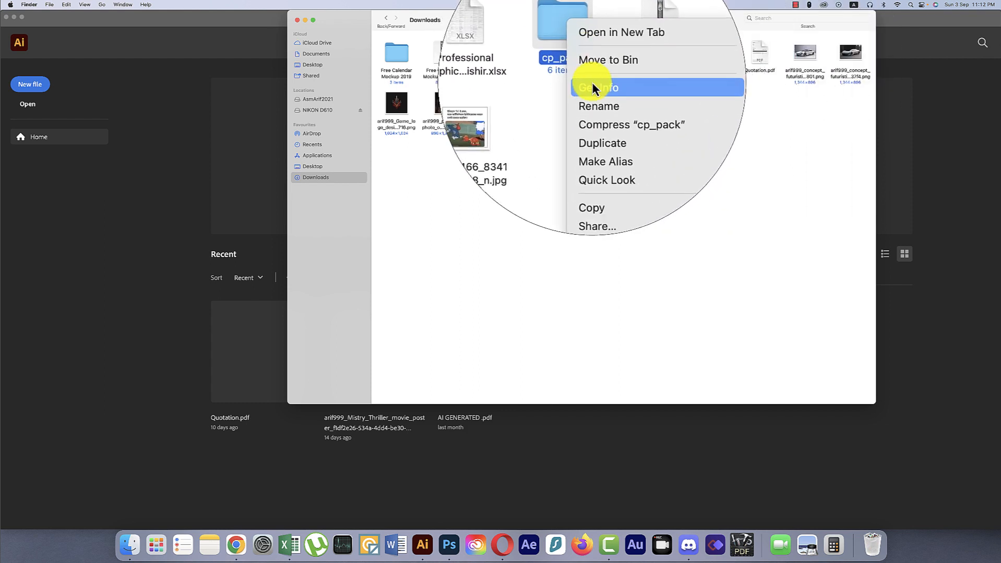
pyautogui.click(596, 144)
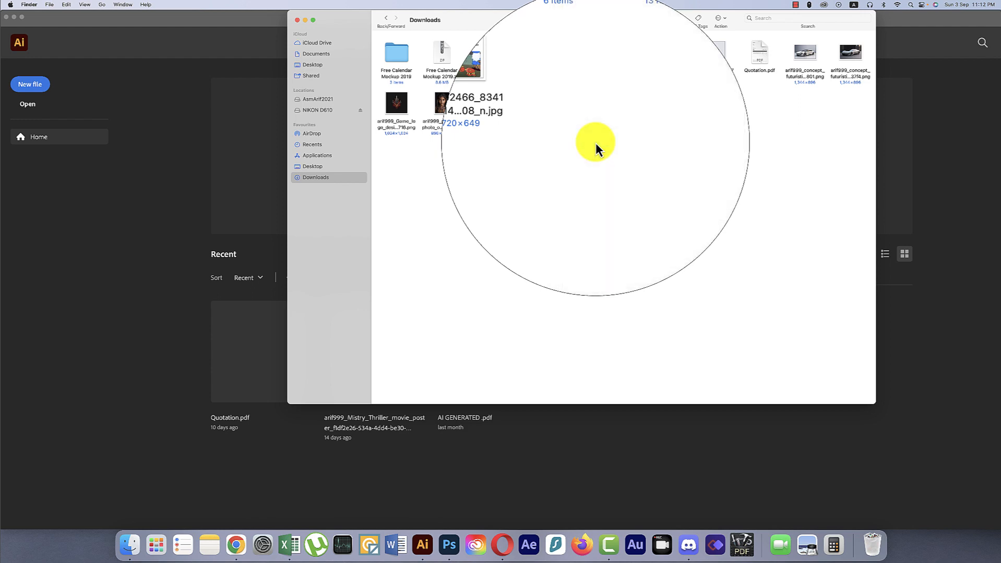
pyautogui.click(321, 157)
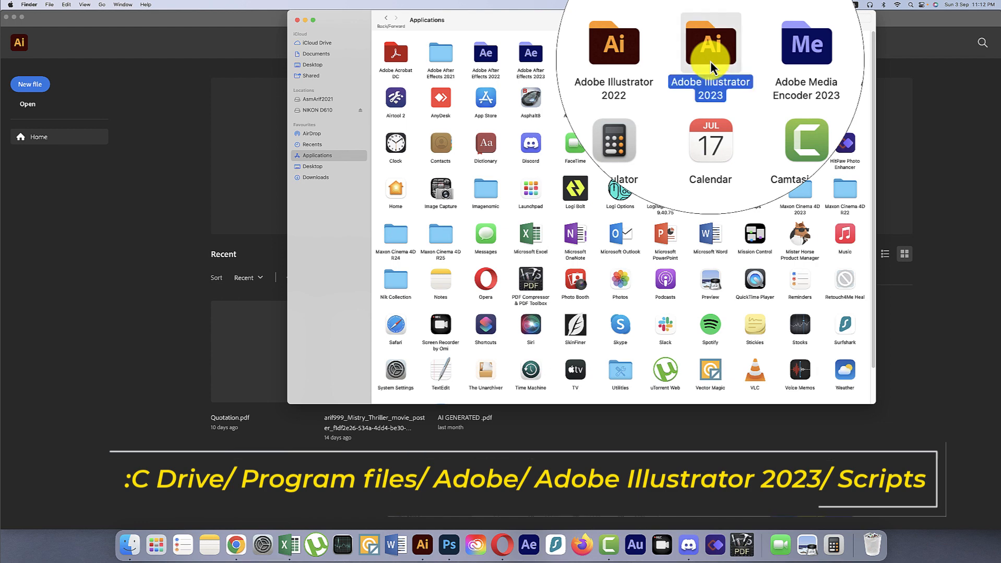
pyautogui.doubleClick(710, 63)
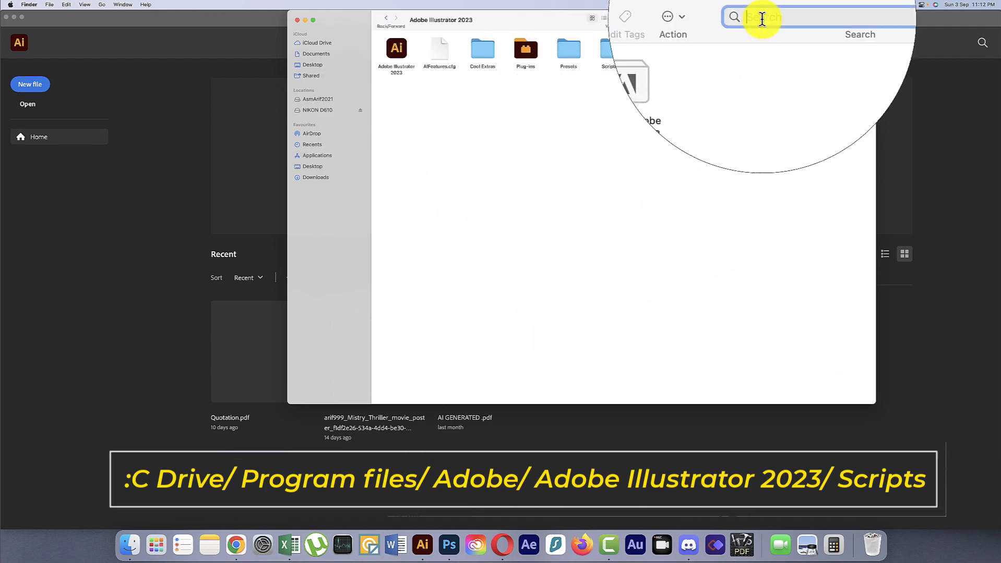
# - Search for "script" and open the Scripts folder
pyautogui.write('sc')
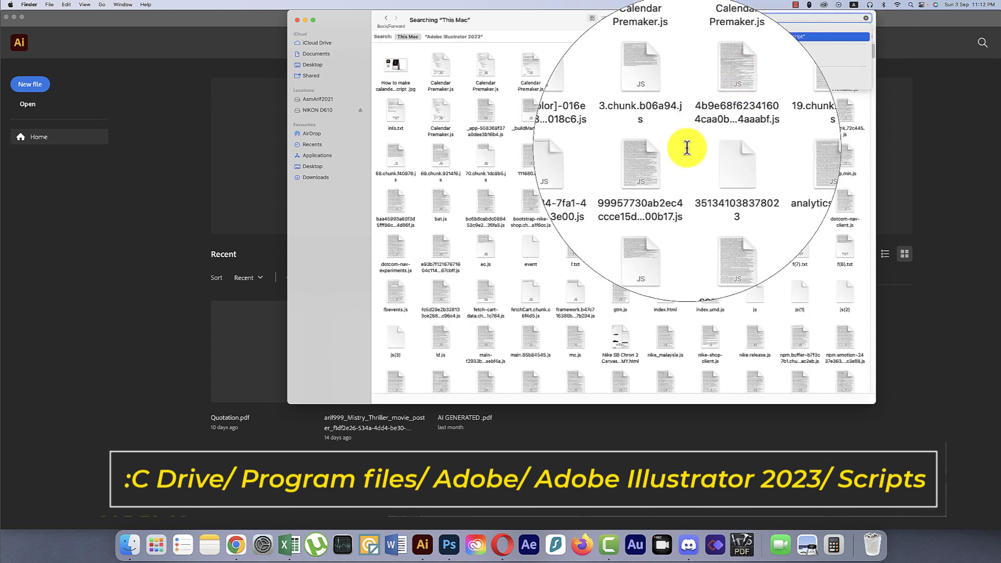
pyautogui.click(688, 149)
pyautogui.scroll(-6, 687, 148)
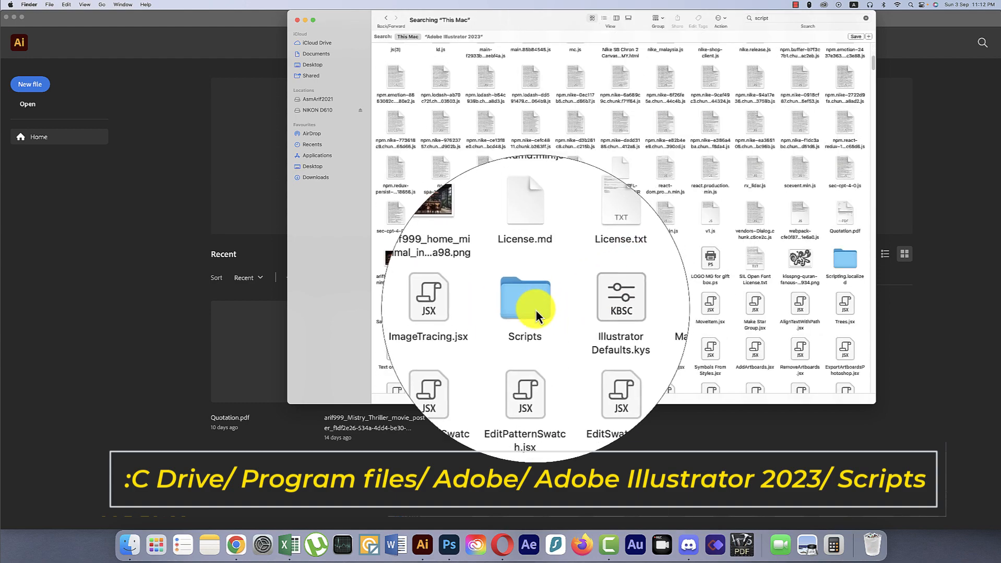
pyautogui.doubleClick(534, 312)
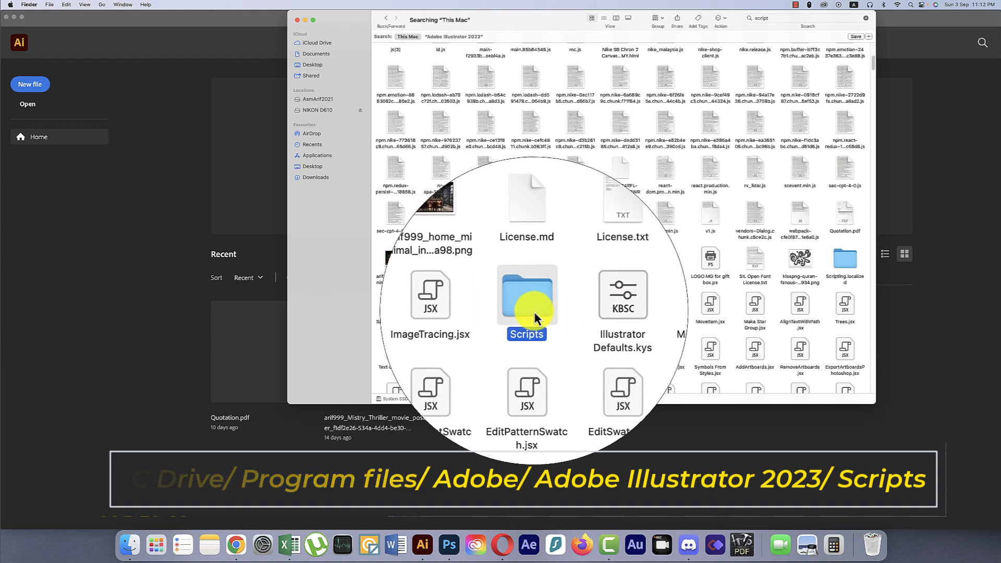
# - Paste the copied cp_pack folder into the Scripts folder and close the Finder window
pyautogui.rightClick(563, 152)
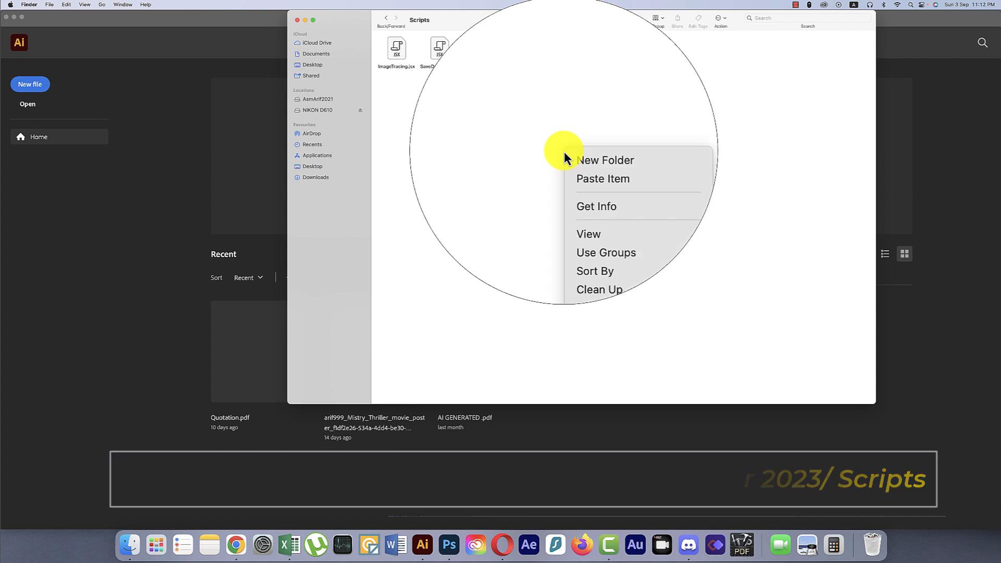
pyautogui.click(584, 165)
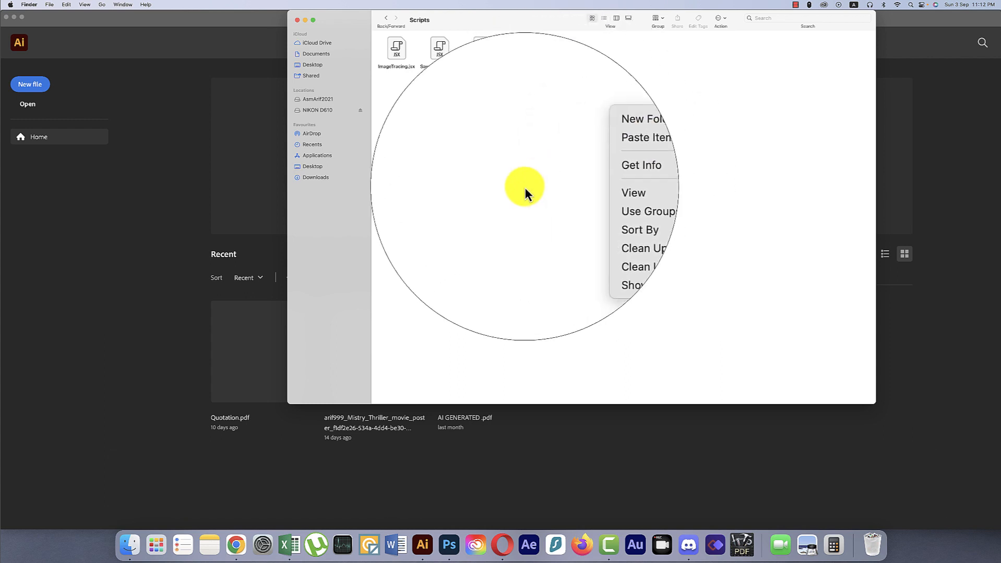
pyautogui.click(297, 23)
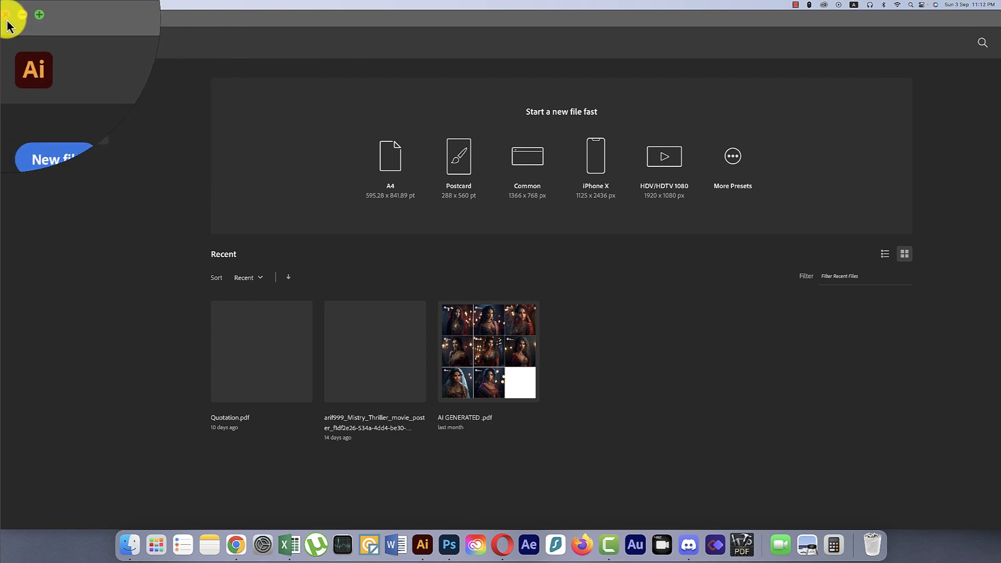
# - Quit Adobe Illustrator 2023 and launch it again
pyautogui.click(7, 16)
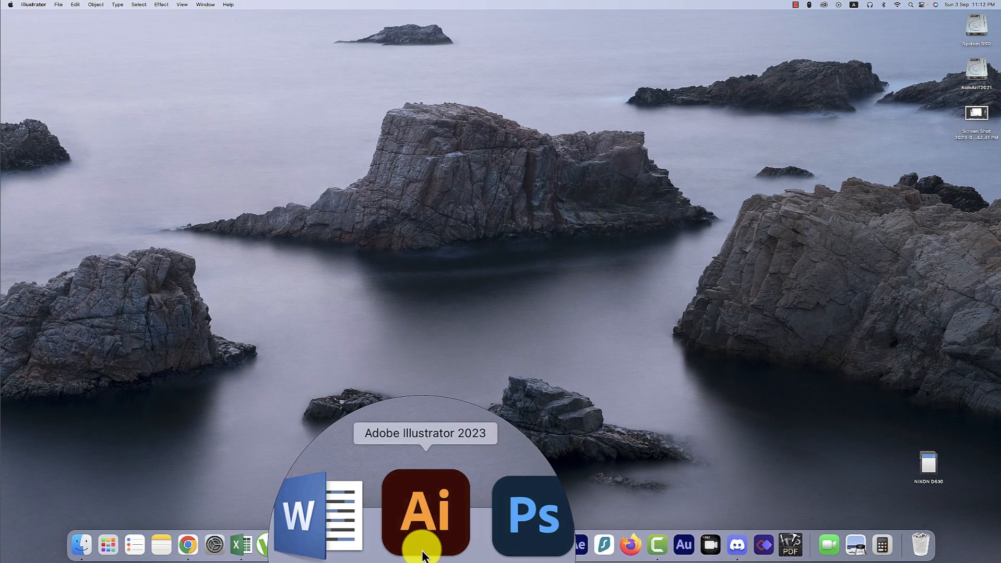
pyautogui.rightClick(423, 555)
pyautogui.click(435, 494)
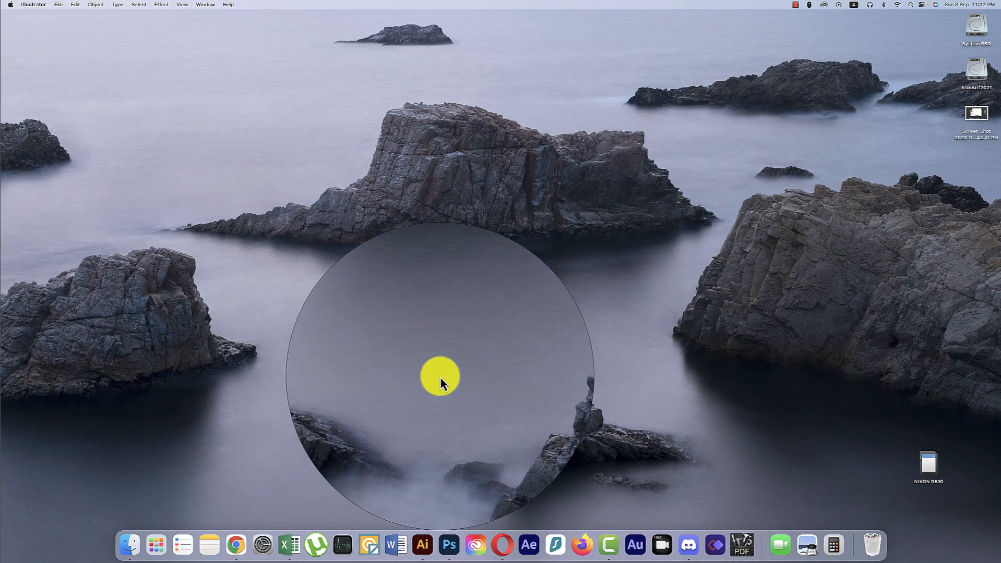
pyautogui.click(434, 538)
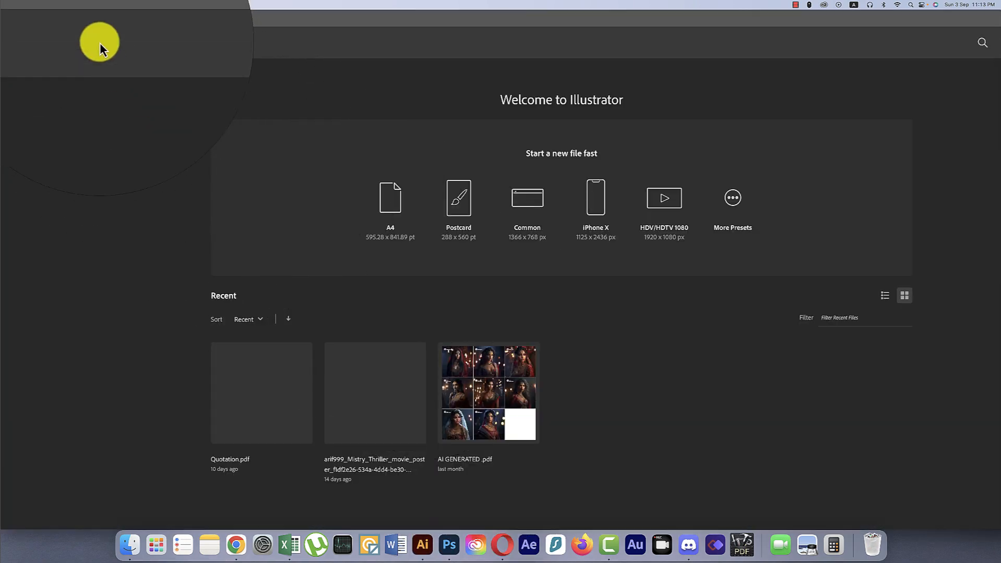
# - Run the Calendar Premaker script from the uk folder of cp_pack
pyautogui.click(62, 7)
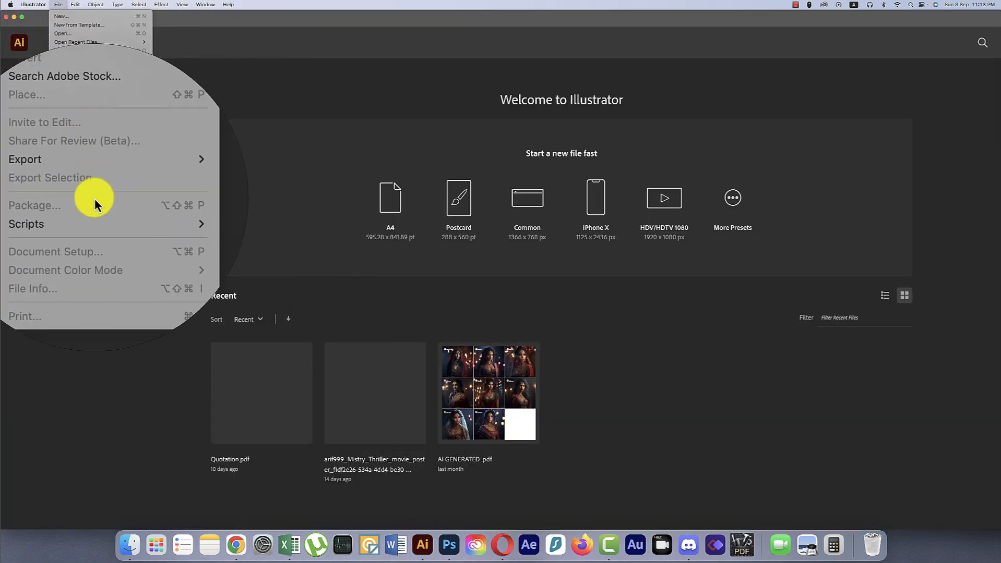
pyautogui.moveTo(99, 210)
pyautogui.moveTo(174, 215)
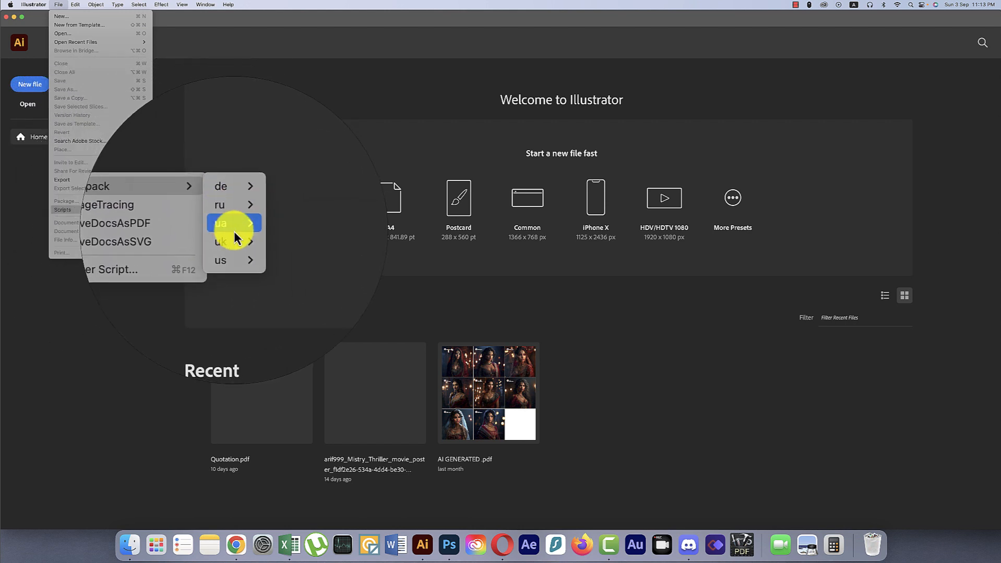
pyautogui.moveTo(238, 242)
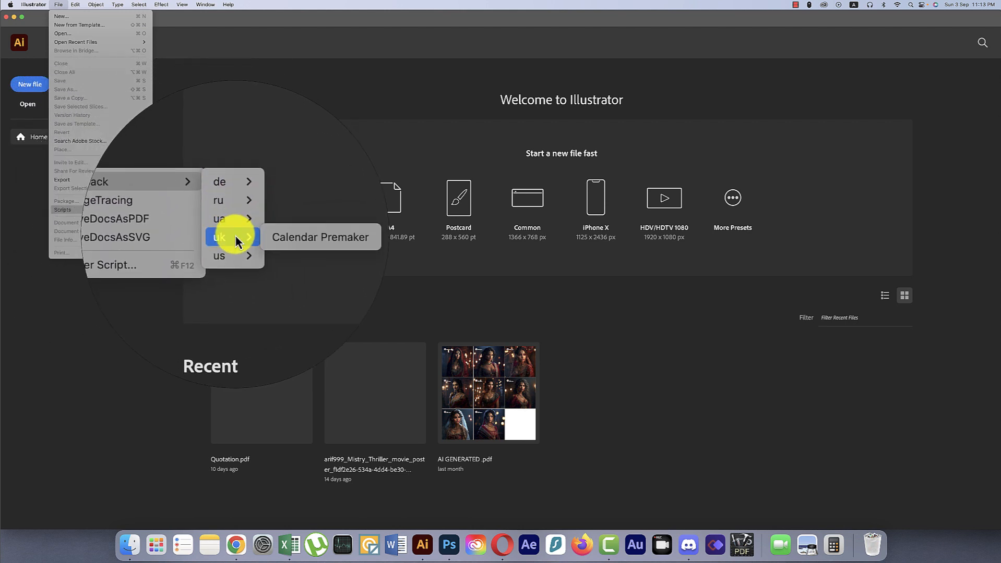
pyautogui.click(282, 240)
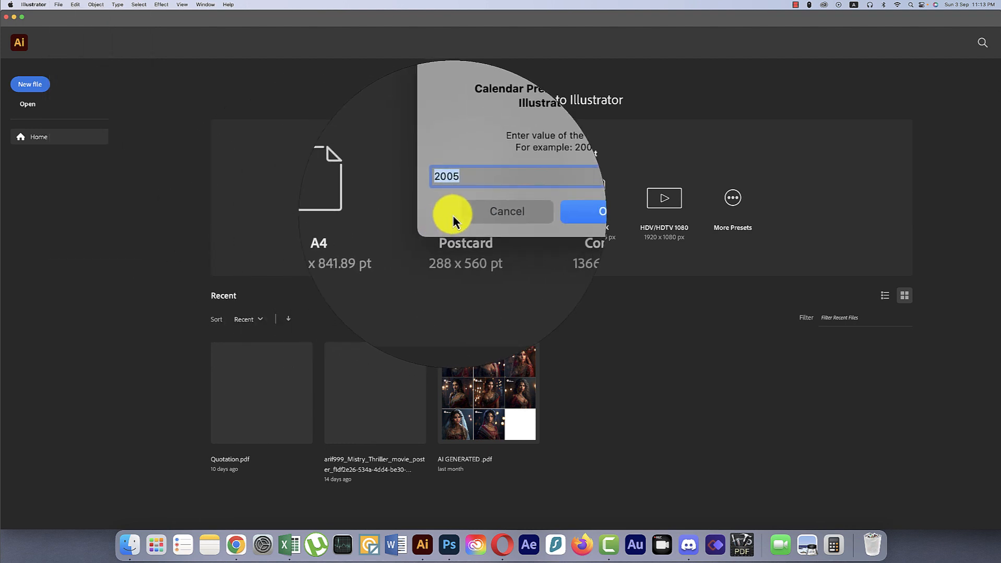
# - Enter the calendar year for the script and accept the default month names
pyautogui.write('20')
pyautogui.click(515, 216)
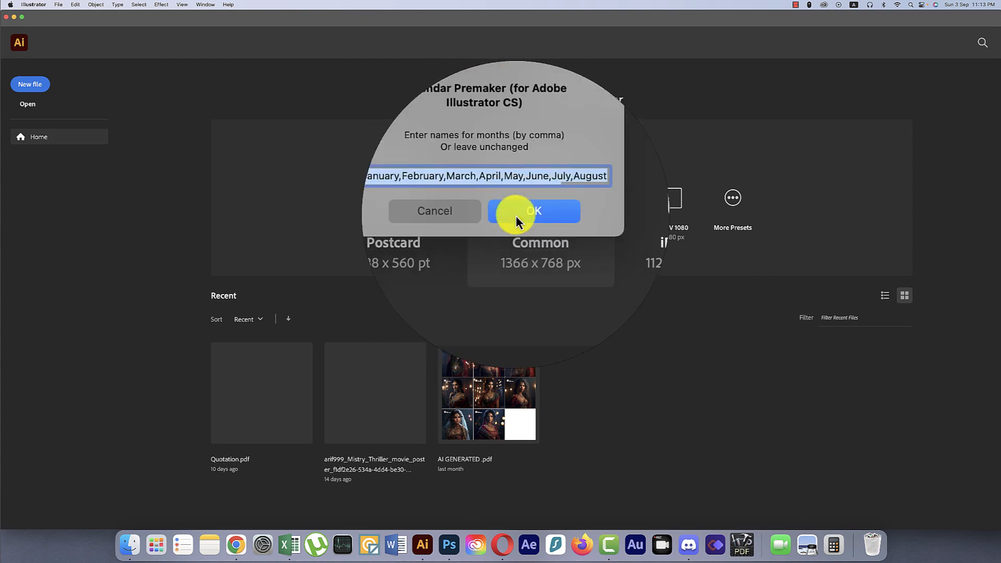
pyautogui.click(514, 216)
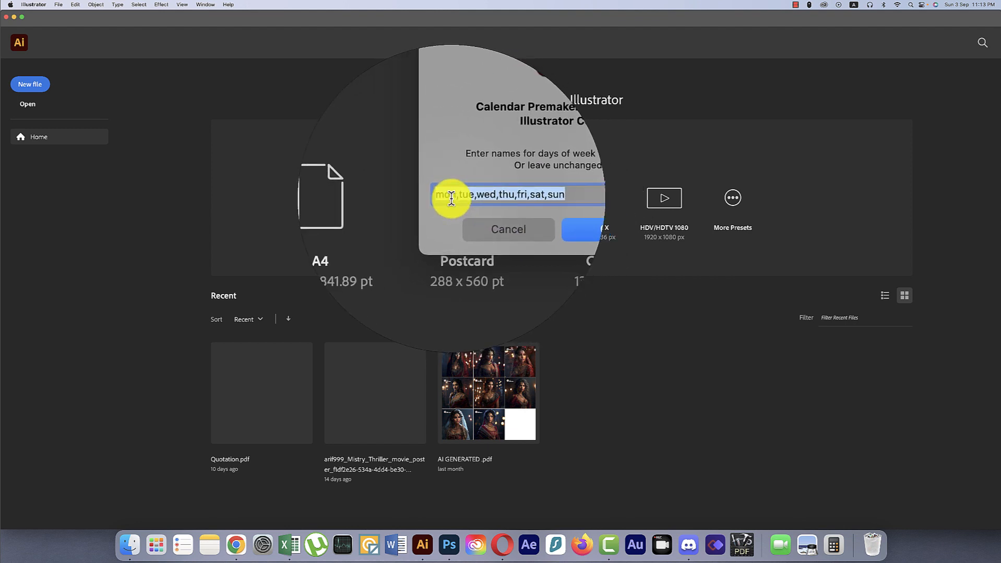
# - Keep the weekday names as mon,tue,wed,thu,fri,sat,sun, accept the default holidays and generate the calendar
pyautogui.click(450, 200)
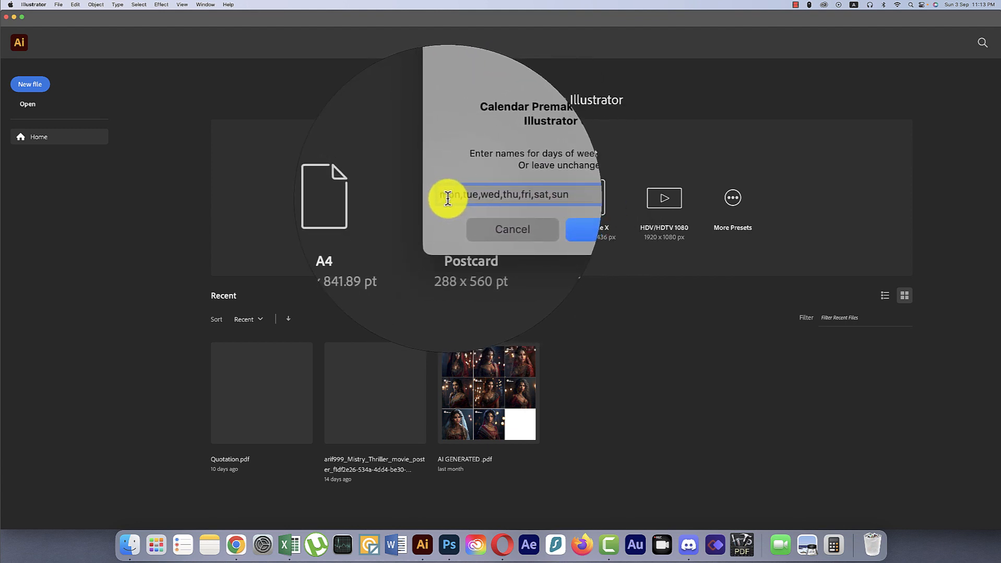
pyautogui.moveTo(444, 198); pyautogui.dragTo(530, 197)
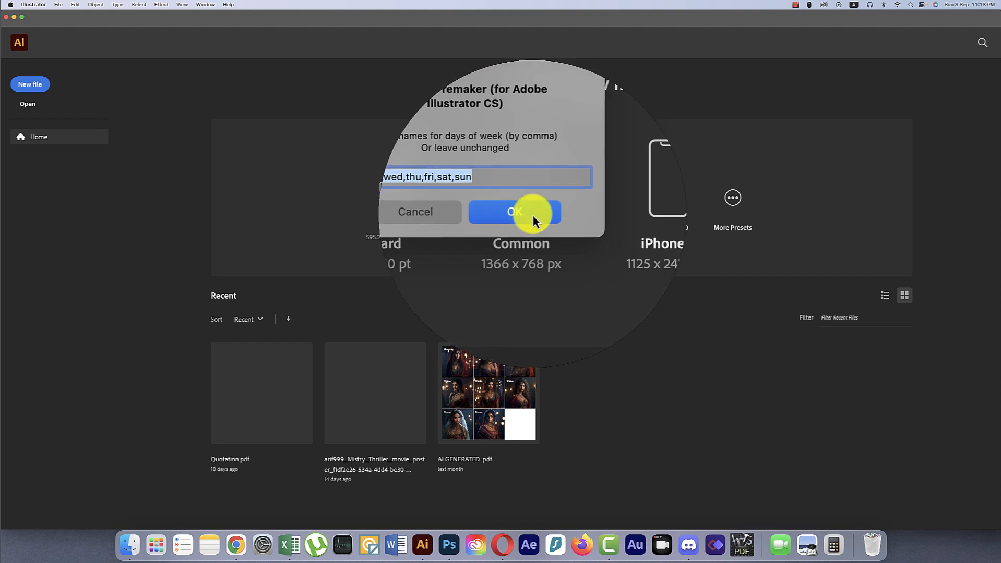
pyautogui.click(532, 214)
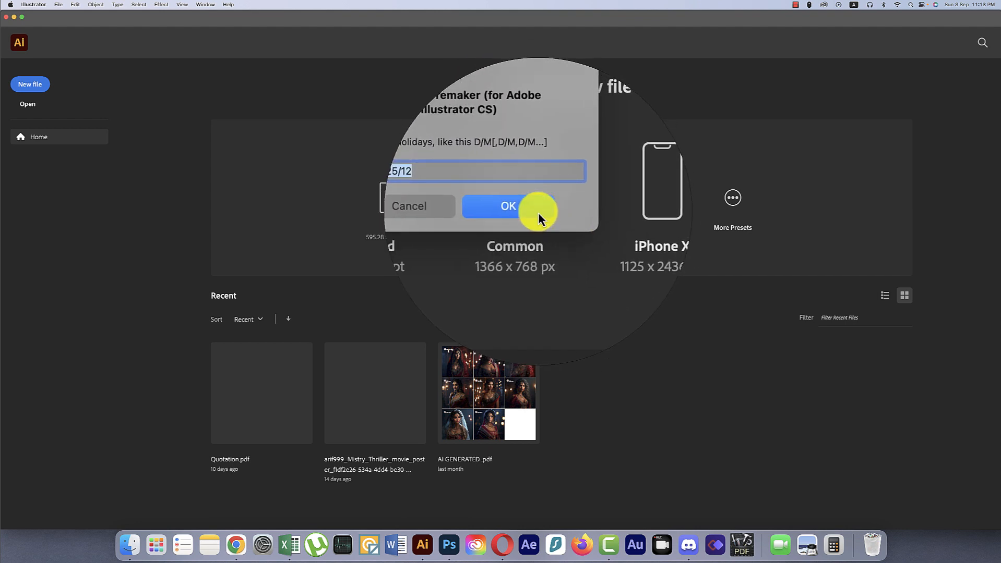
pyautogui.click(538, 214)
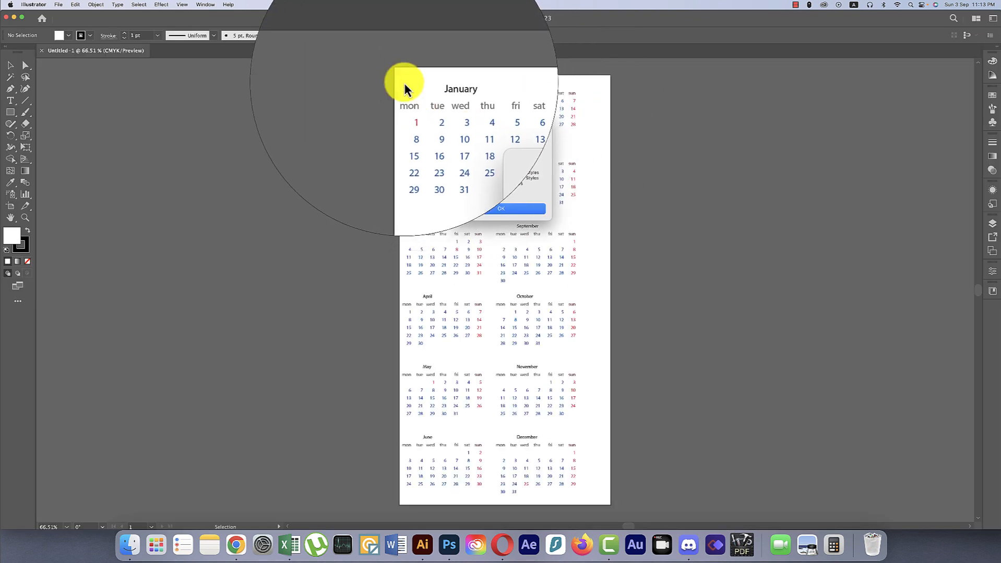
pyautogui.click(490, 210)
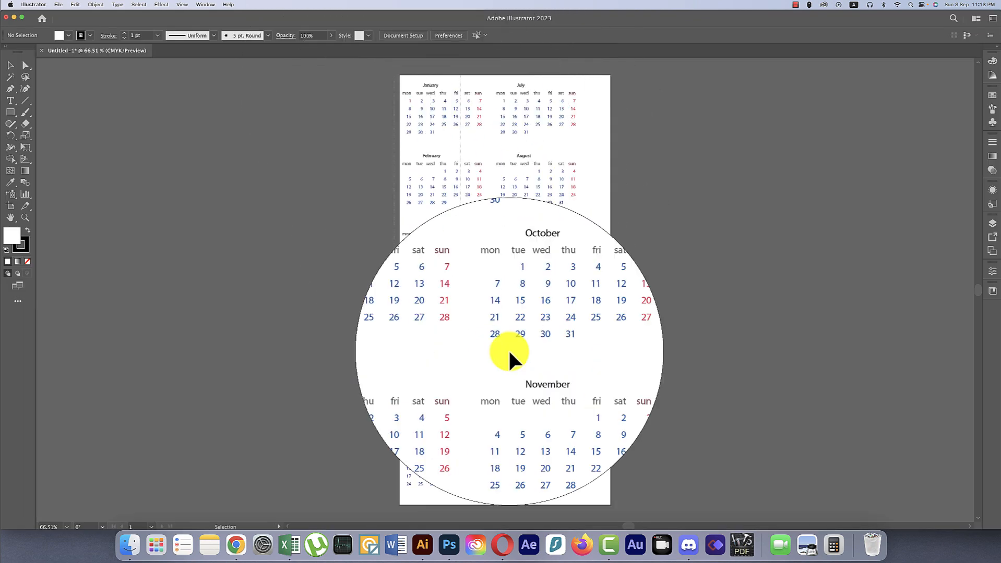
# - Create a new document measured in inches, 4 in wide and 6 in high
pyautogui.press('super+a')
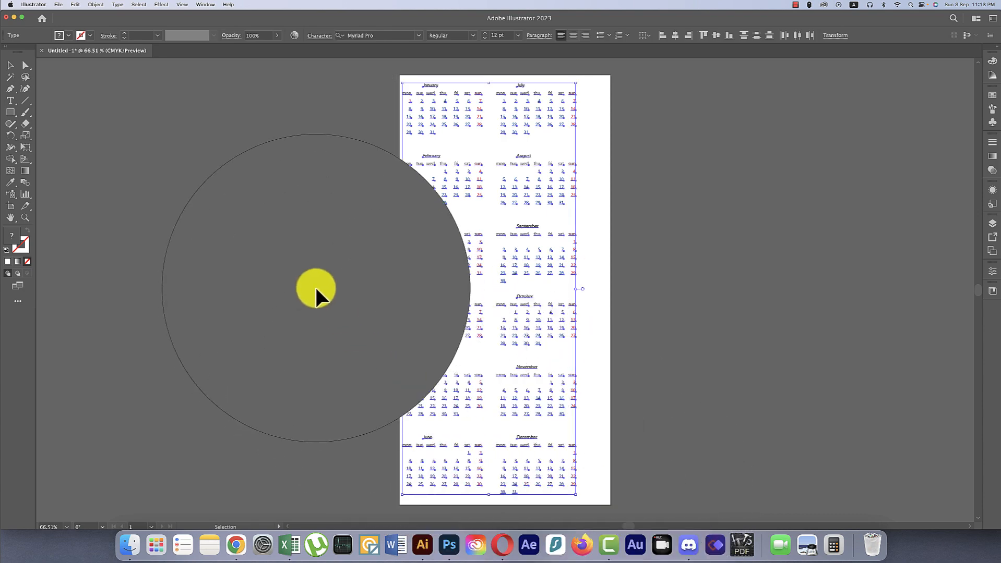
pyautogui.click(58, 4)
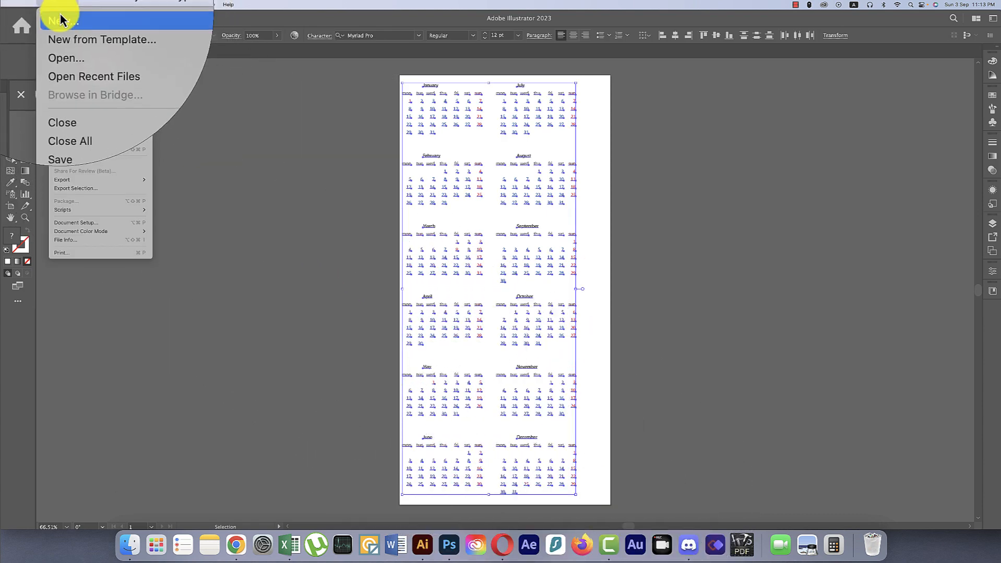
pyautogui.click(60, 15)
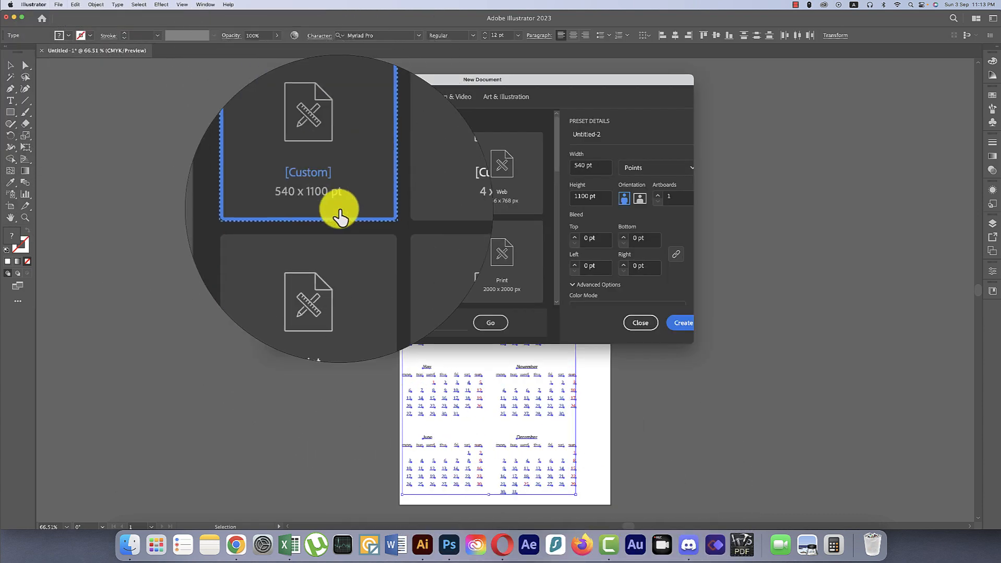
pyautogui.click(643, 176)
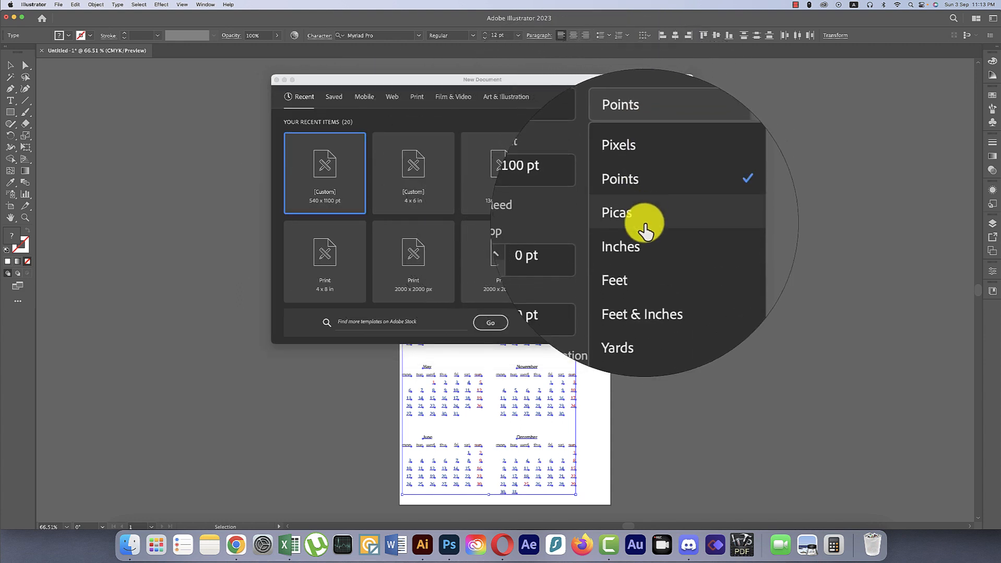
pyautogui.click(643, 233)
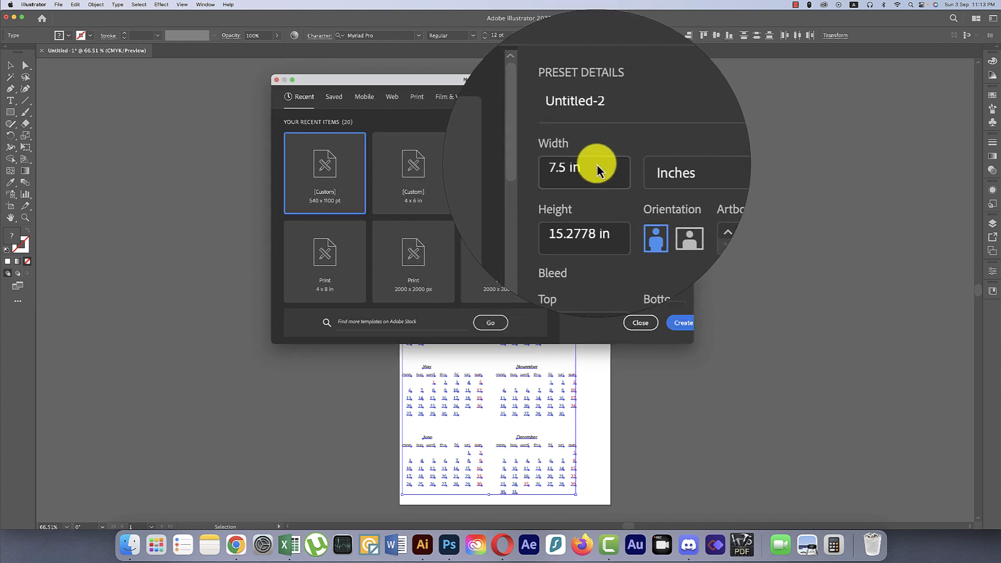
pyautogui.moveTo(596, 163); pyautogui.dragTo(558, 161)
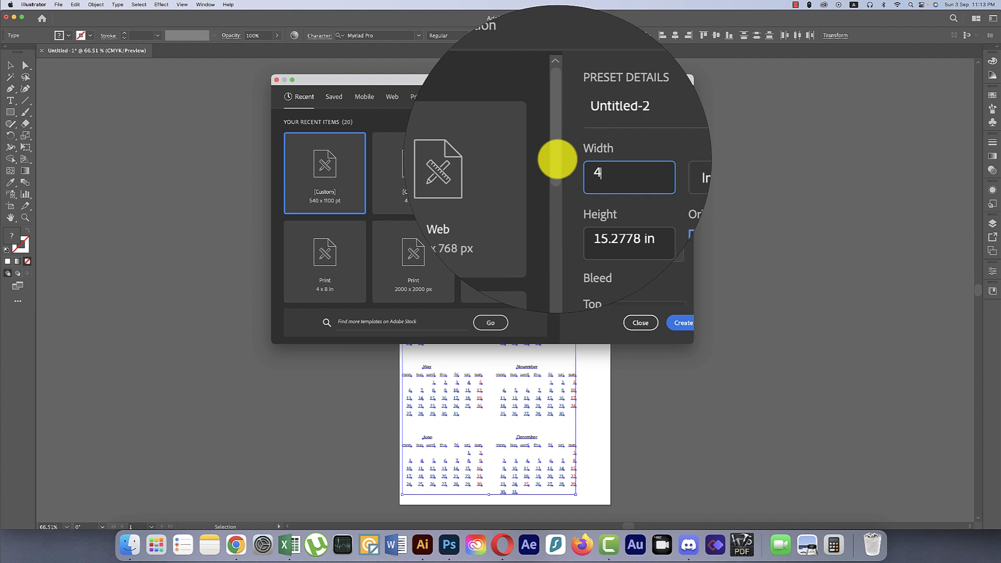
pyautogui.press('Tab')
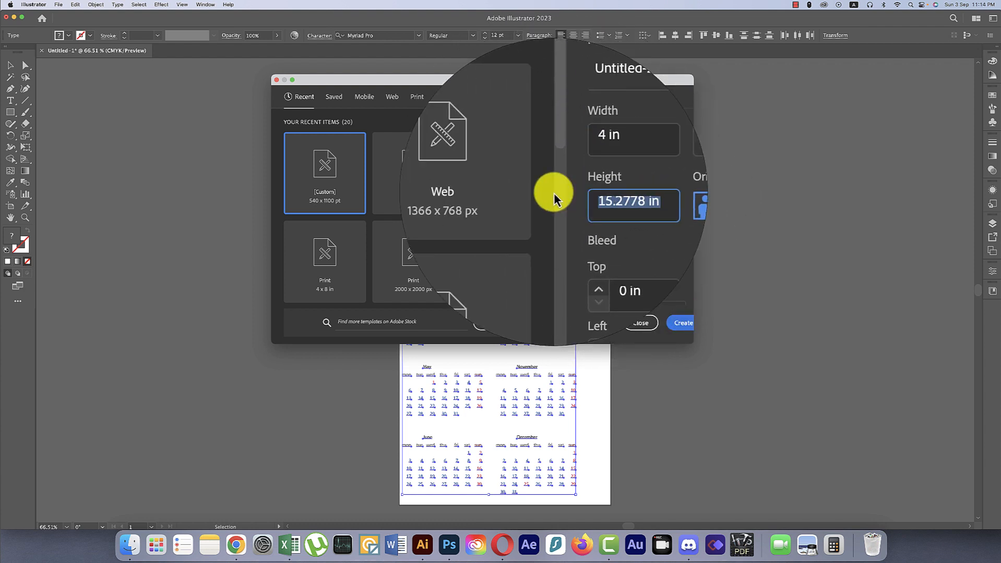
pyautogui.write('6')
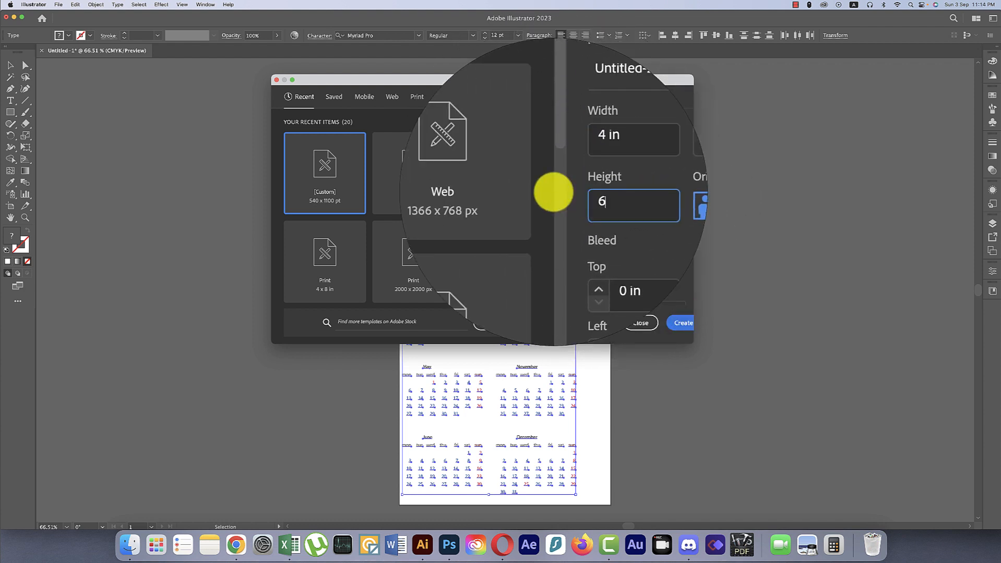
pyautogui.click(676, 324)
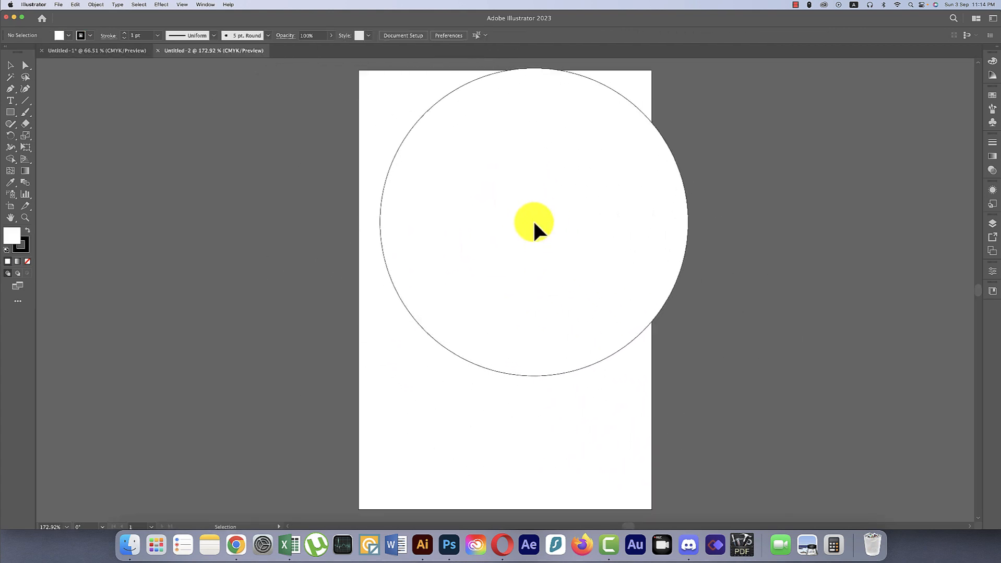
# - Place the silver futuristic concept car PNG (1,344×896) across the full width of the artboard's upper part
pyautogui.click(61, 5)
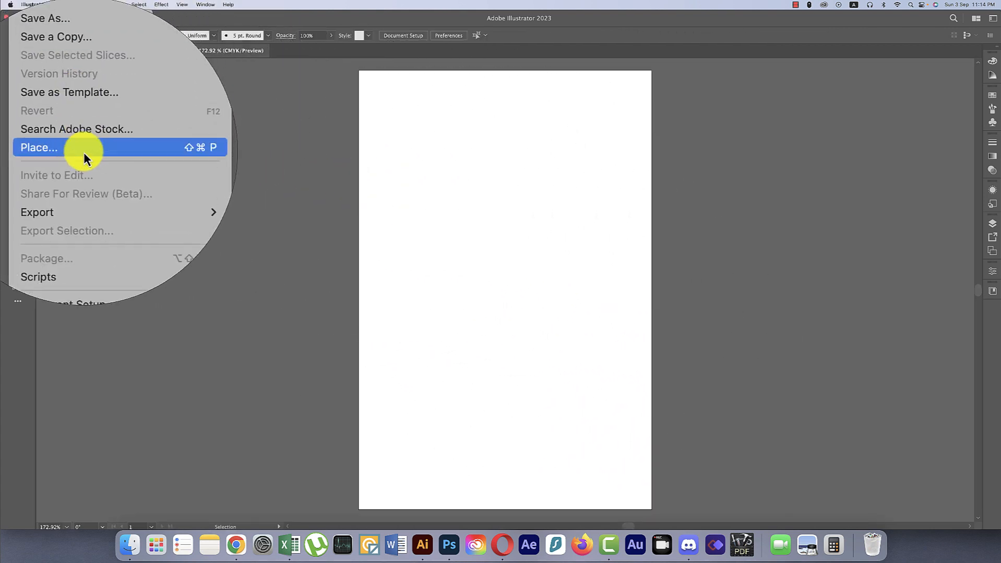
pyautogui.click(85, 156)
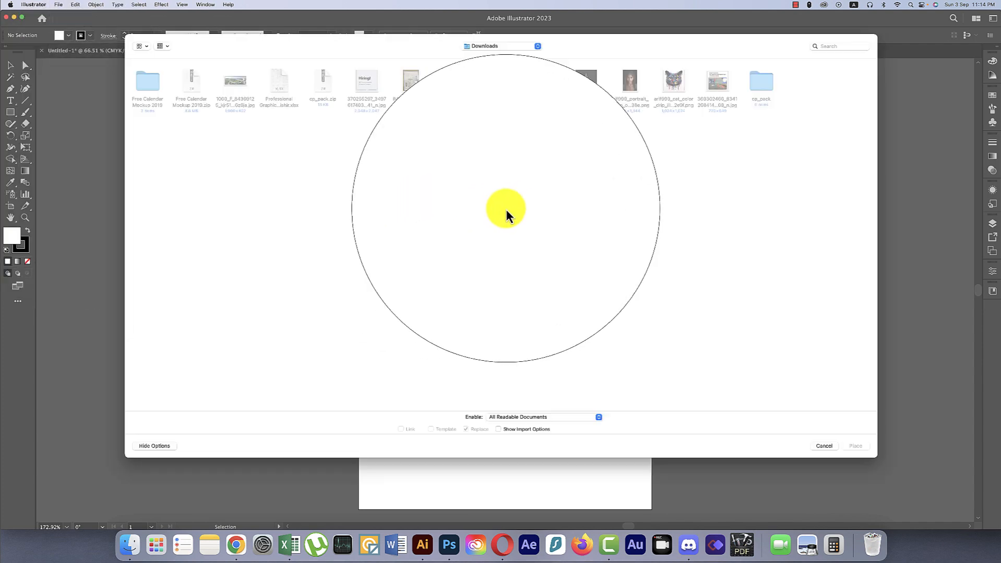
pyautogui.click(540, 86)
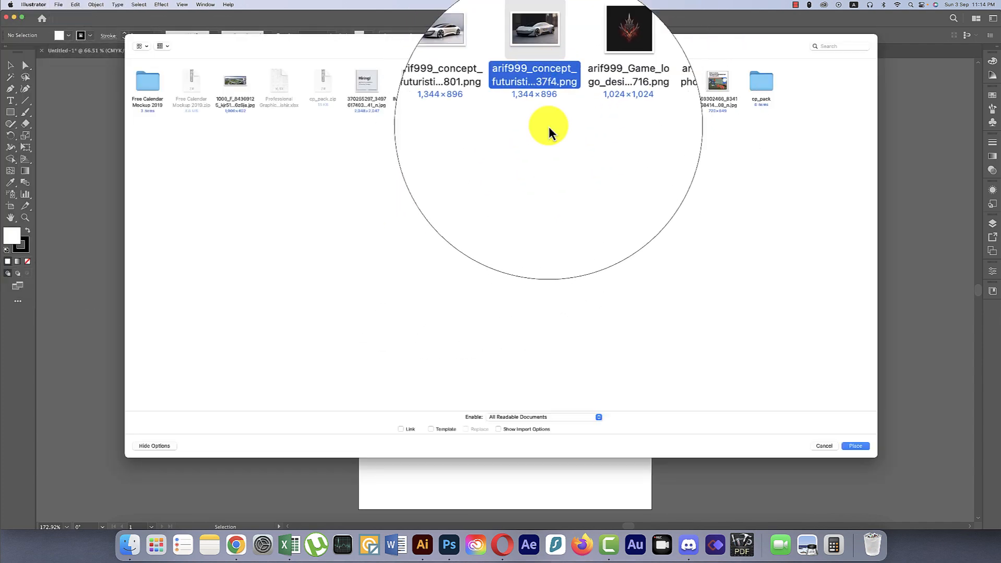
pyautogui.click(846, 446)
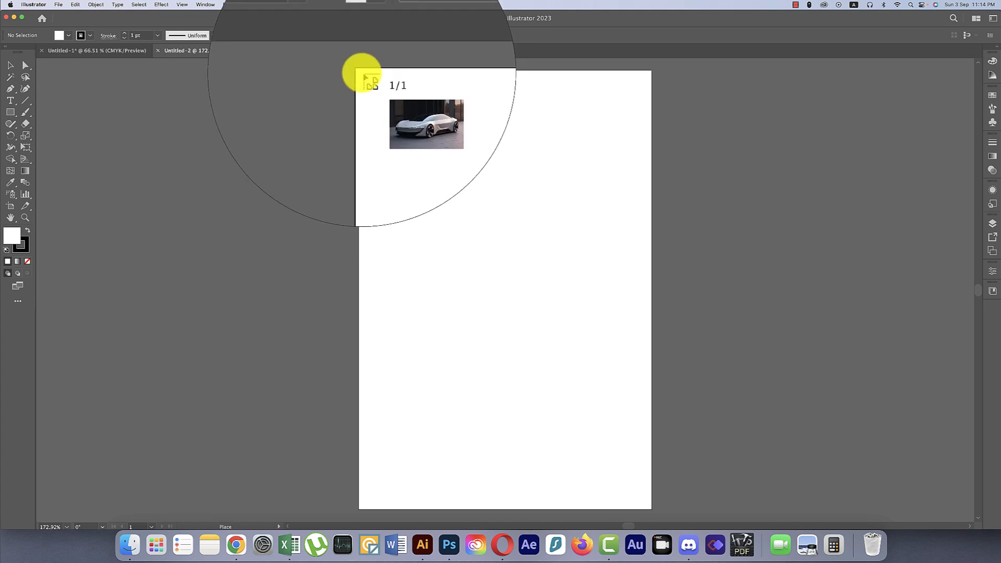
pyautogui.moveTo(360, 73); pyautogui.dragTo(652, 462)
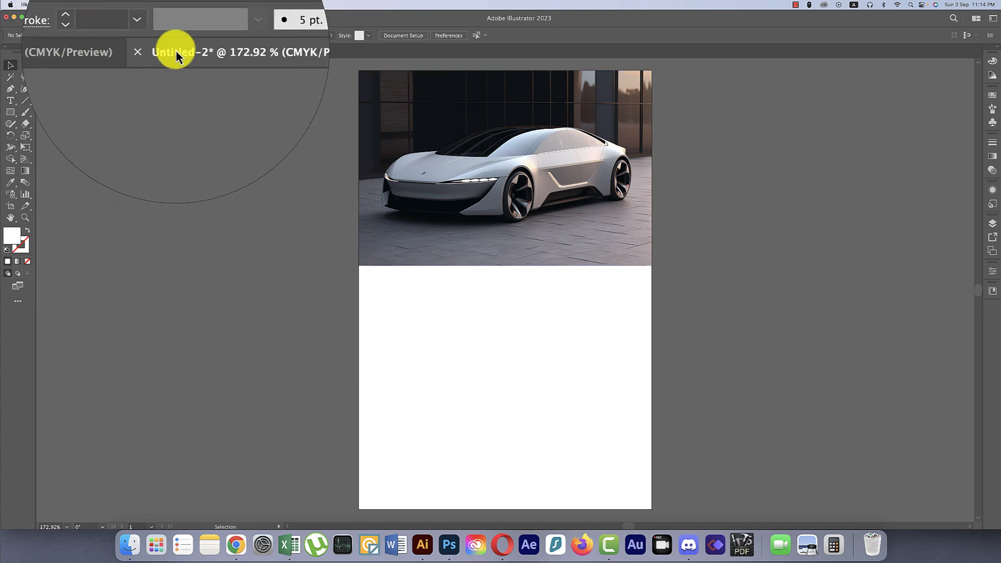
# - Copy the January calendar from Untitled-1 into Untitled-2 and position it in the white area below the car image
pyautogui.click(127, 52)
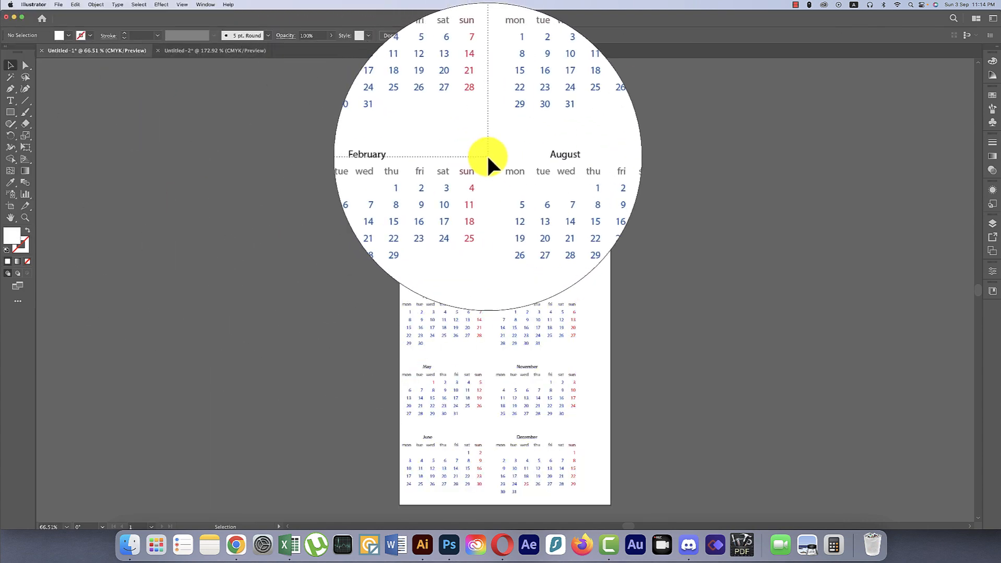
pyautogui.click(491, 147)
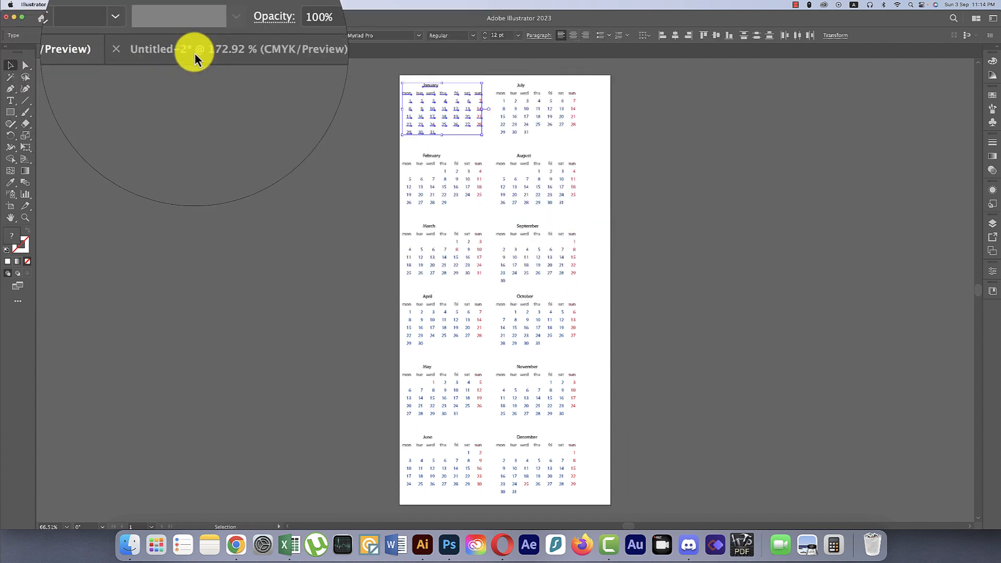
pyautogui.click(194, 51)
pyautogui.press('super+v')
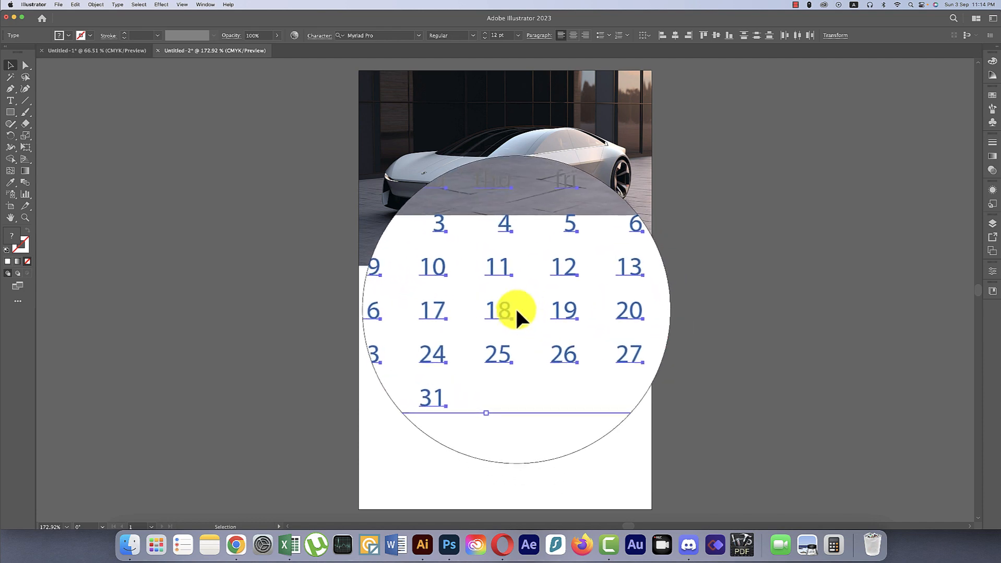
pyautogui.moveTo(510, 308); pyautogui.dragTo(512, 408)
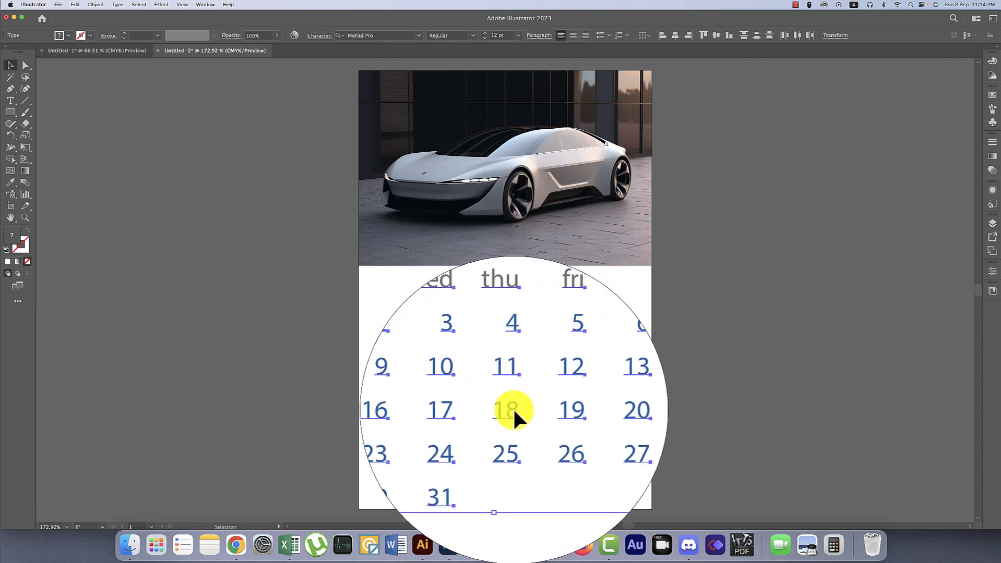
# - Change the January weekday names and dates to Poppins Bold and enlarge them slightly
pyautogui.click(483, 327)
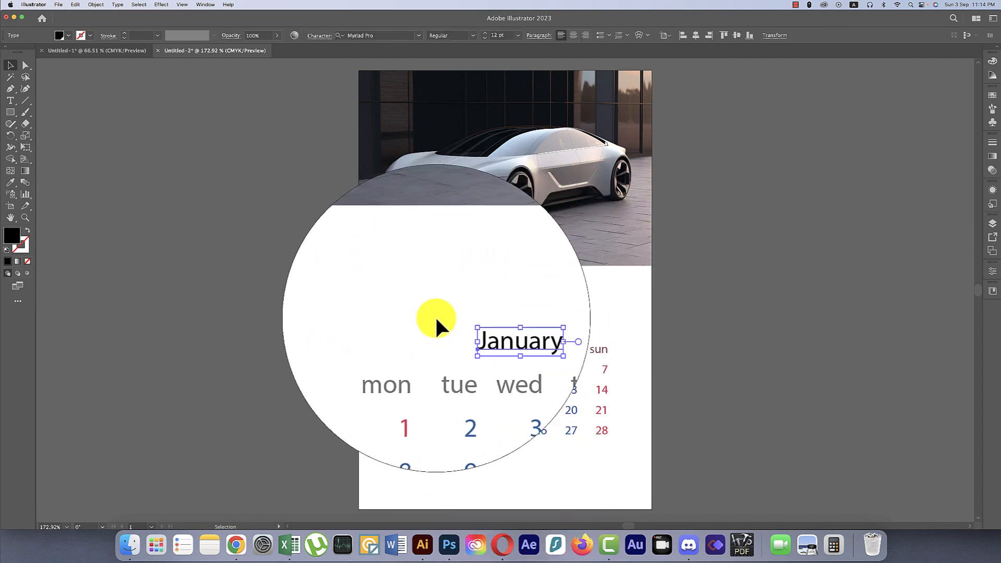
pyautogui.moveTo(388, 338); pyautogui.dragTo(625, 488)
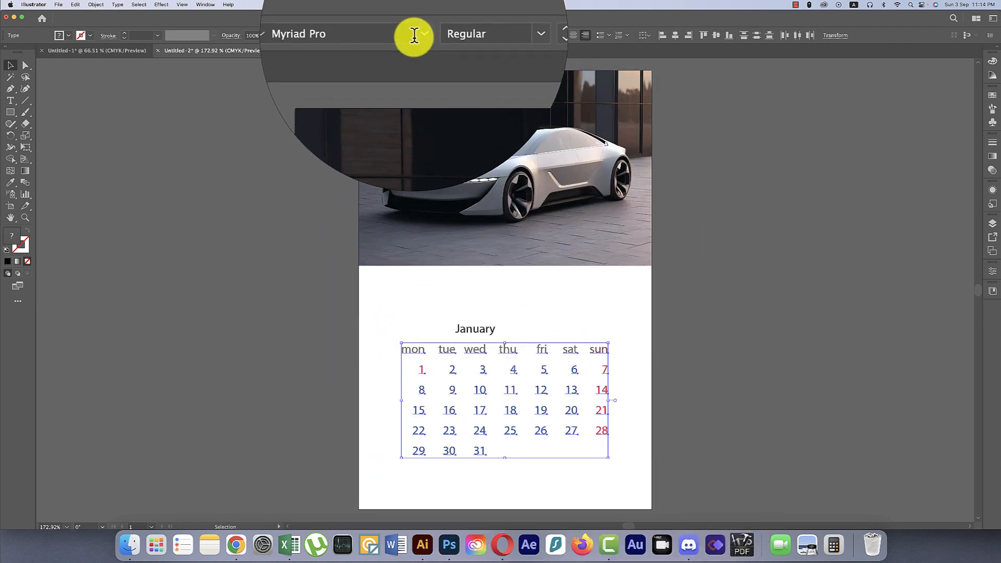
pyautogui.write('pop')
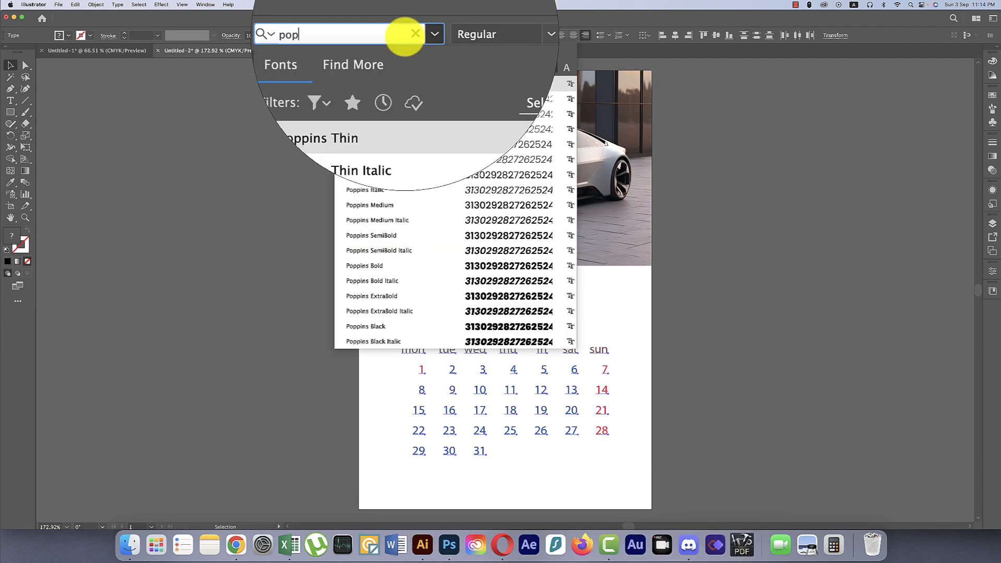
pyautogui.click(509, 266)
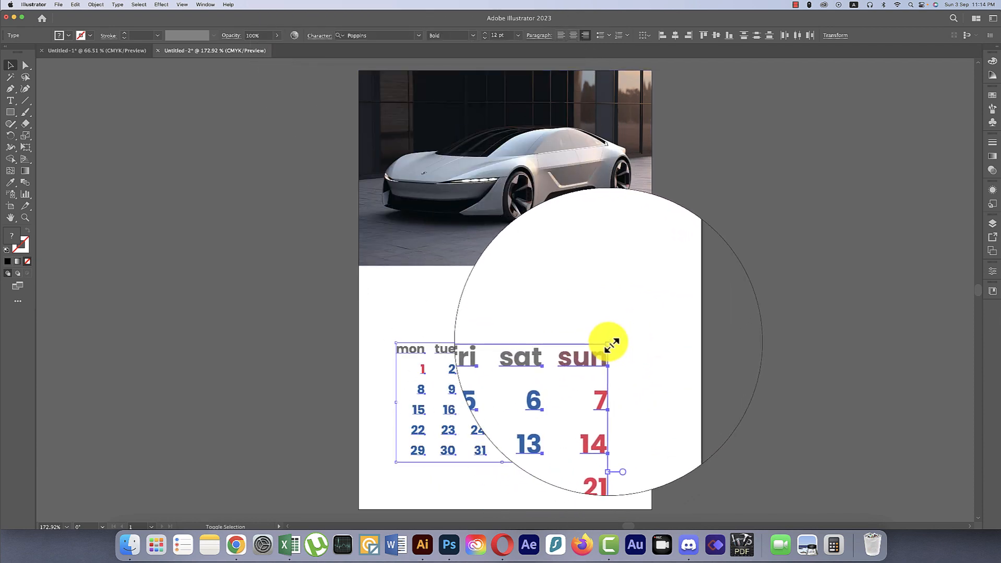
pyautogui.moveTo(603, 339)
pyautogui.mouseDown()
pyautogui.moveTo(641, 306)
pyautogui.moveTo(616, 340)
pyautogui.mouseUp()
# - Move the January heading up above the dates and copy the weekday text's style onto it with the Eyedropper
pyautogui.moveTo(490, 326); pyautogui.dragTo(505, 292)
pyautogui.press('i')
pyautogui.click(510, 339)
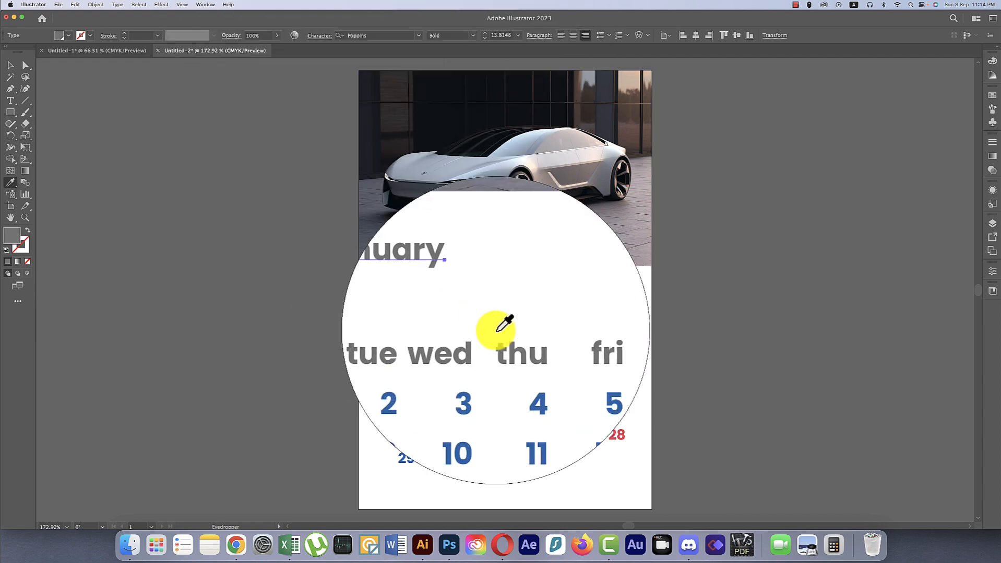
# - Set the January heading in all caps and scale it up to about 30.7 pt
pyautogui.click(10, 64)
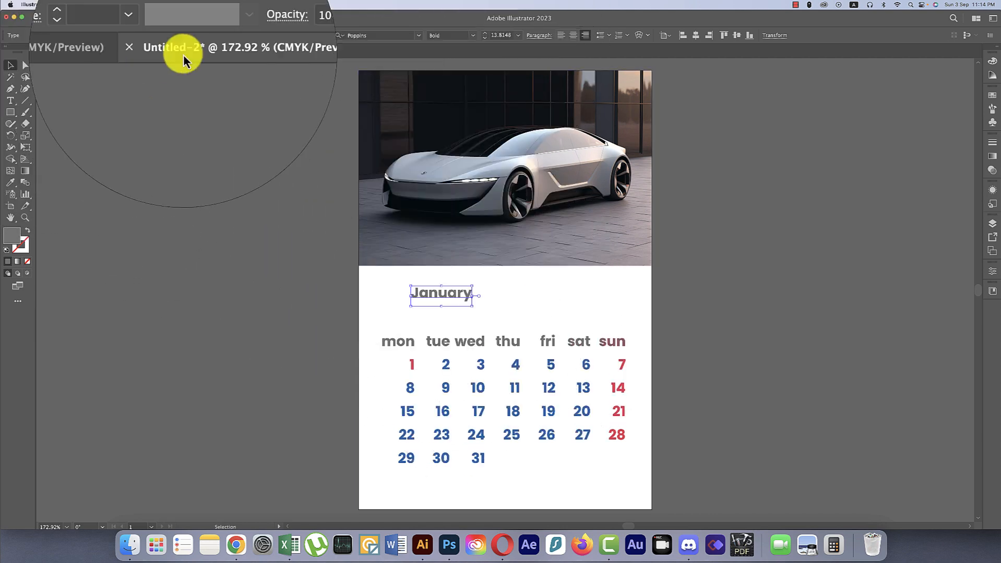
pyautogui.click(318, 32)
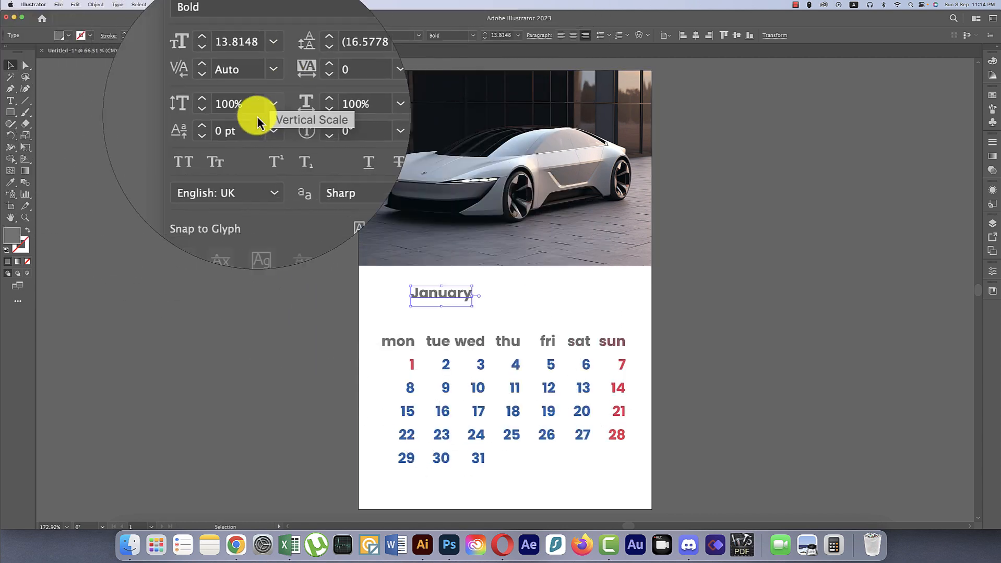
pyautogui.click(220, 140)
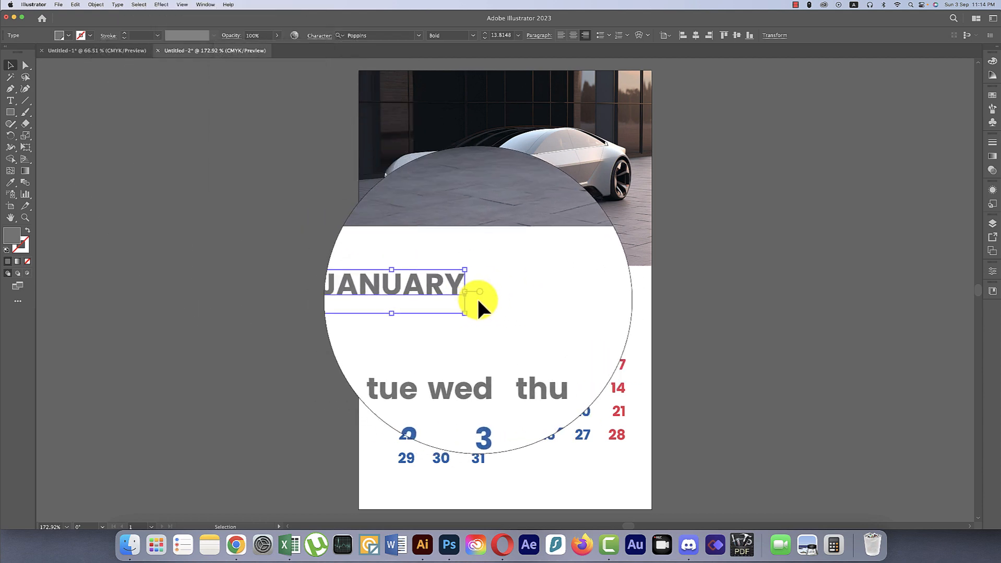
pyautogui.moveTo(477, 299); pyautogui.dragTo(556, 290)
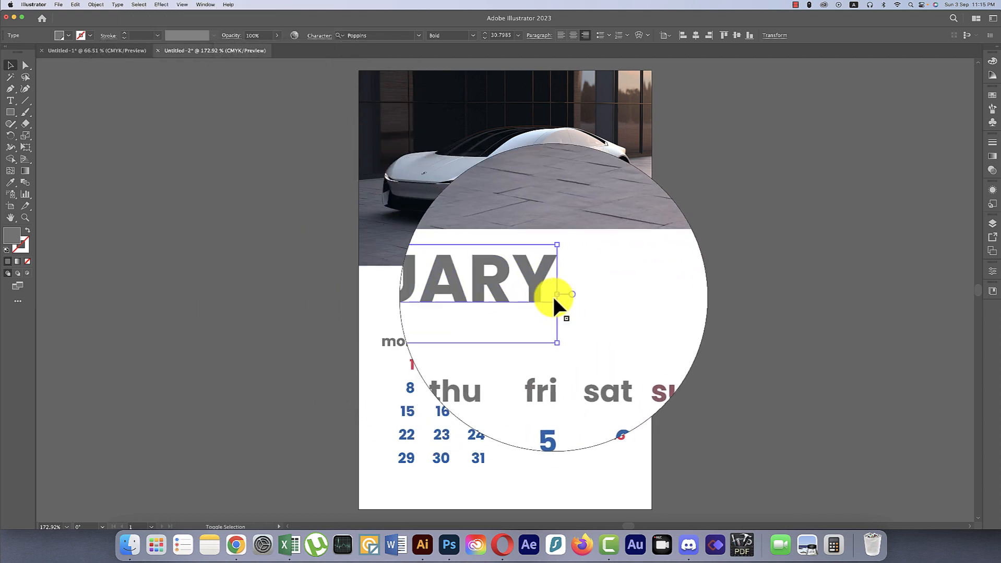
# - Add 2024 to the heading so it reads JANUARY 2024 and move it directly above the weekday row
pyautogui.press('t')
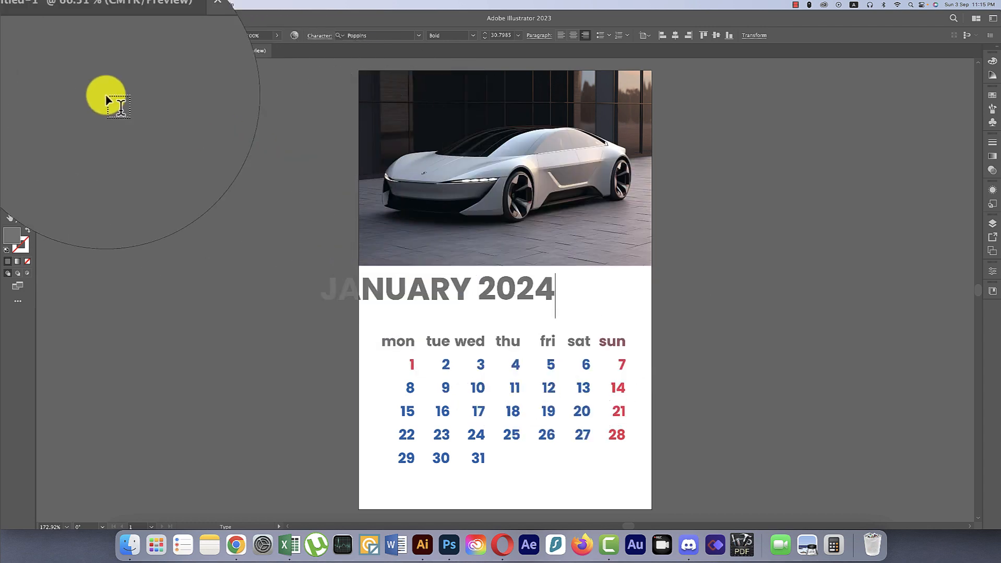
pyautogui.click(11, 65)
pyautogui.moveTo(494, 293); pyautogui.dragTo(538, 306)
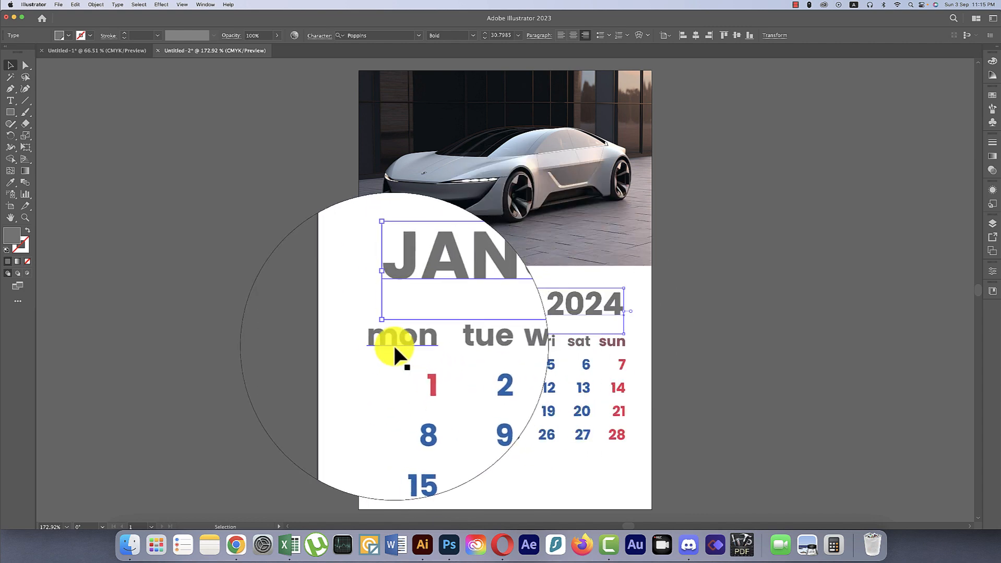
# - Centre the weekday names and dates horizontally on the JANUARY 2024 heading as key object and group them all
pyautogui.click(635, 488)
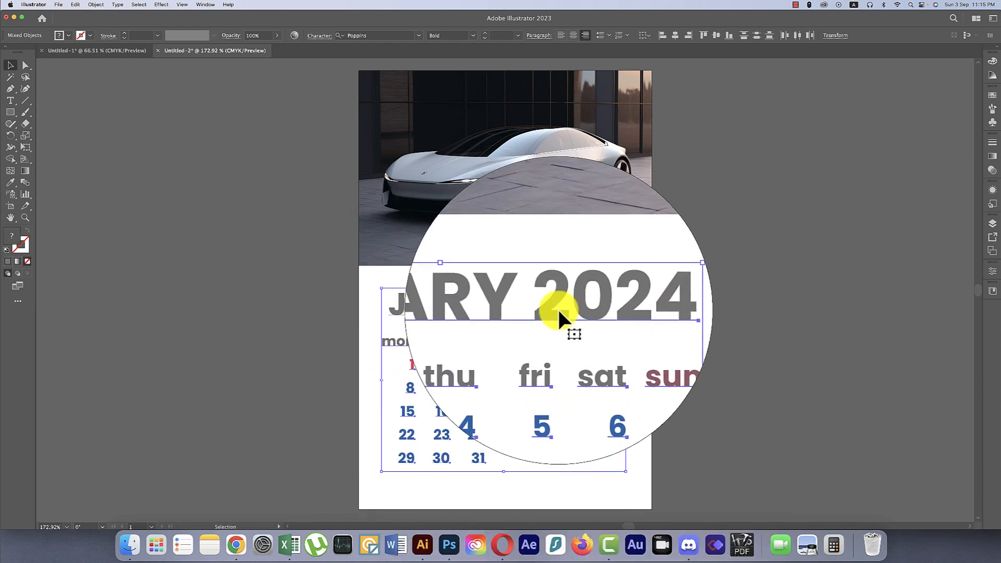
pyautogui.keyDown('shift'); pyautogui.click(557, 307); pyautogui.keyUp('shift')
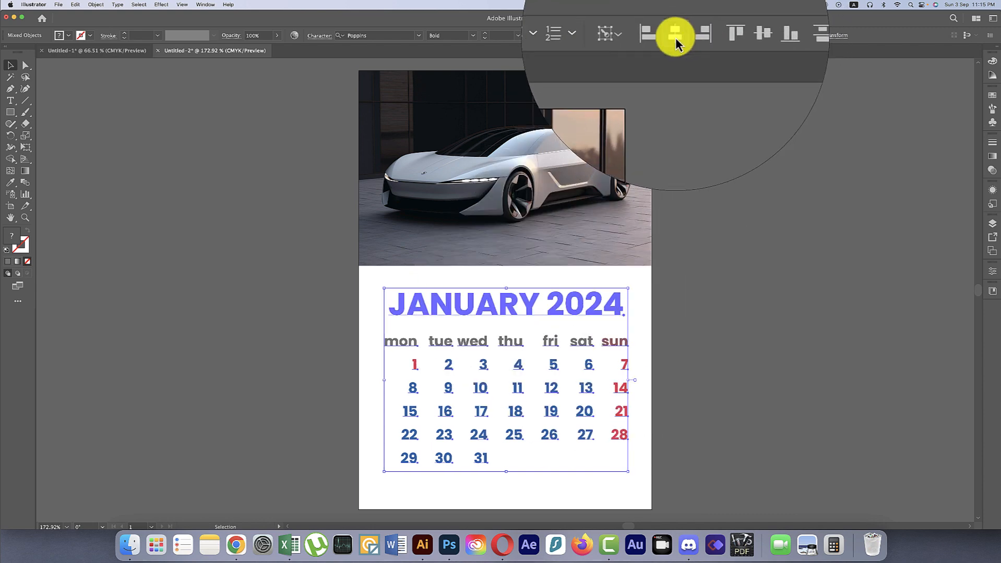
pyautogui.press('super+g')
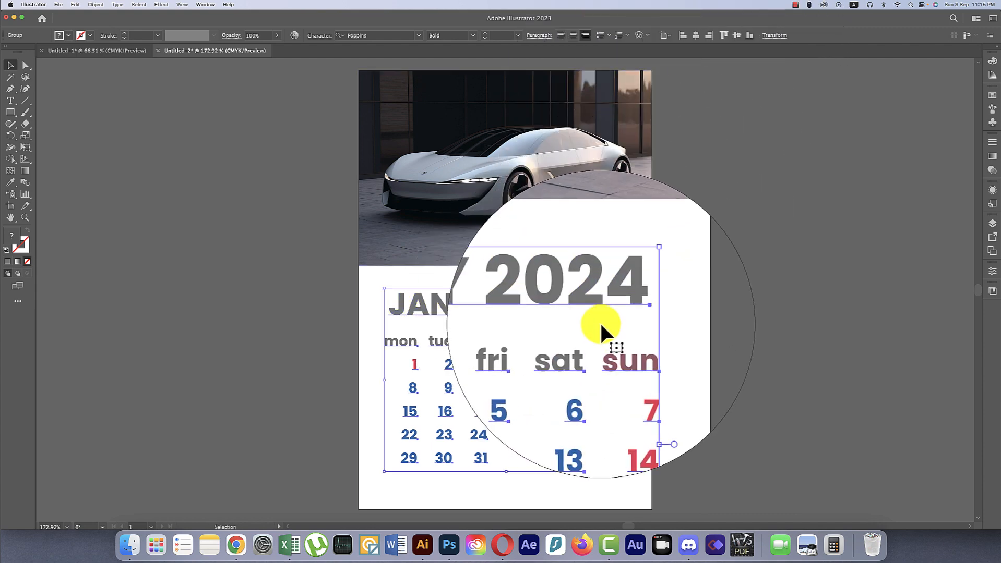
# - Centre the grouped January calendar horizontally on the artboard and enlarge it slightly
pyautogui.click(667, 36)
pyautogui.click(672, 66)
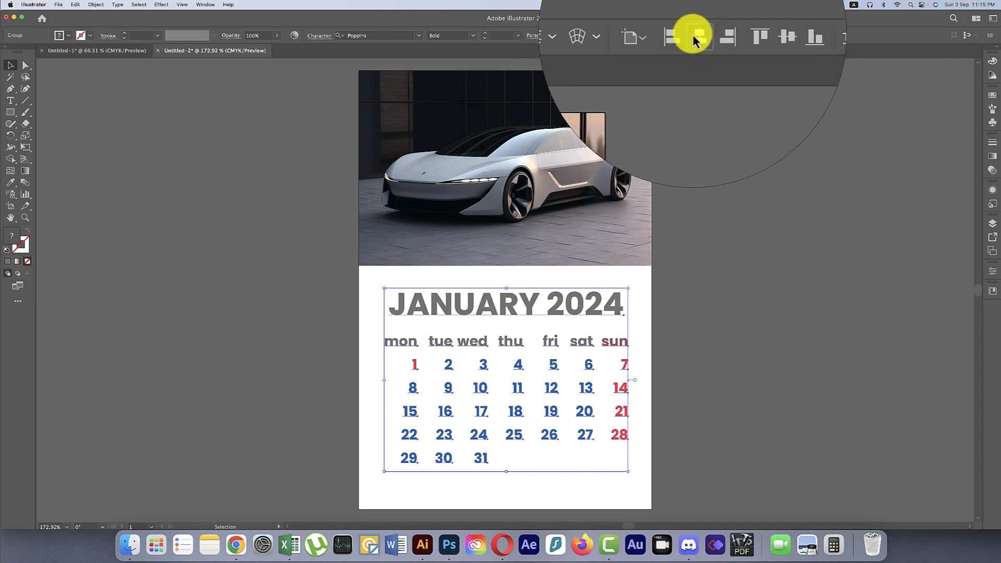
pyautogui.click(695, 37)
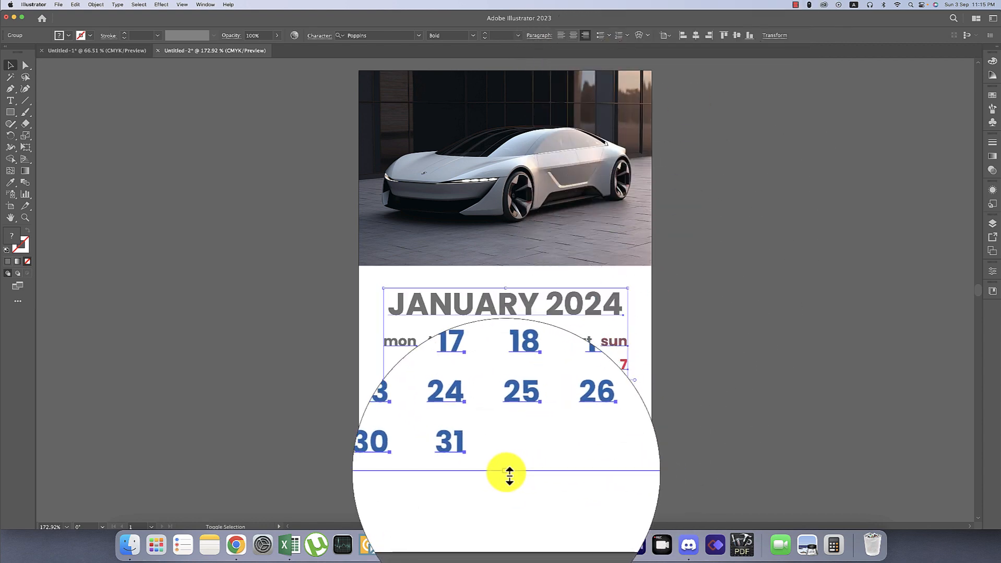
pyautogui.moveTo(506, 472); pyautogui.dragTo(507, 475)
pyautogui.click(657, 476)
pyautogui.moveTo(657, 468); pyautogui.dragTo(658, 391)
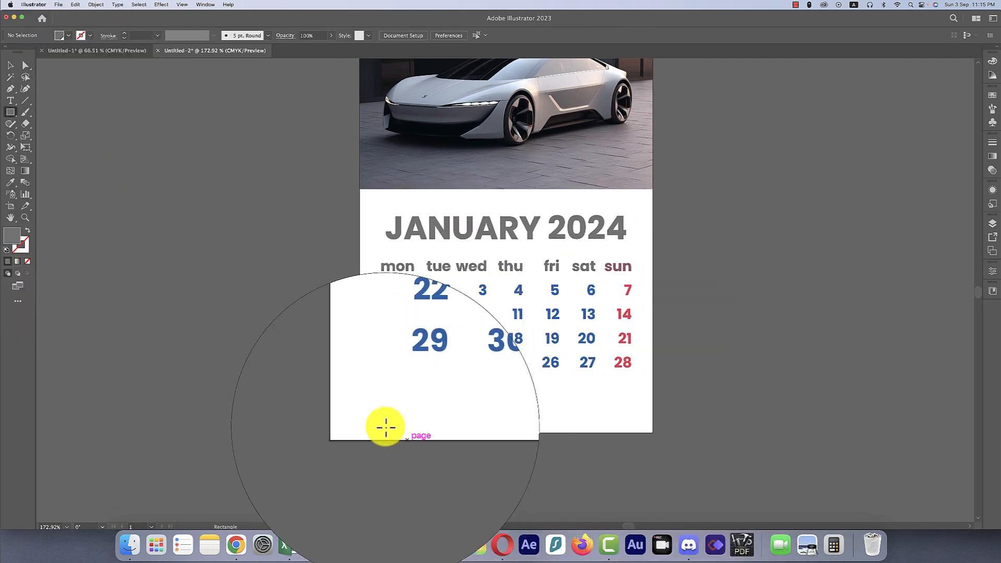
# - Draw a 4 in wide, about 0.26 in high rectangle along the artboard's lower edge and fill it with beige sampled from the car
pyautogui.moveTo(359, 415); pyautogui.dragTo(652, 434)
pyautogui.press('i')
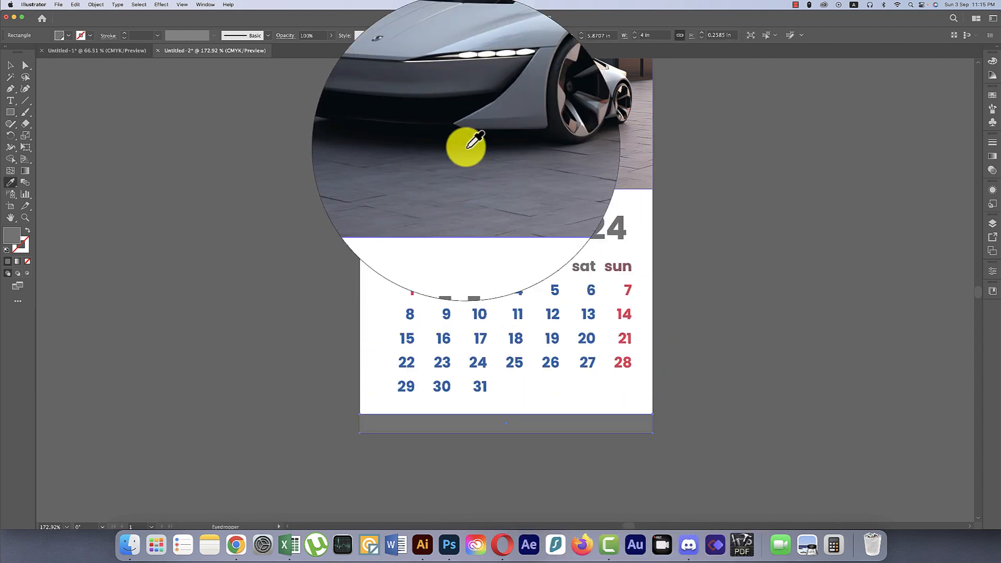
pyautogui.click(481, 73)
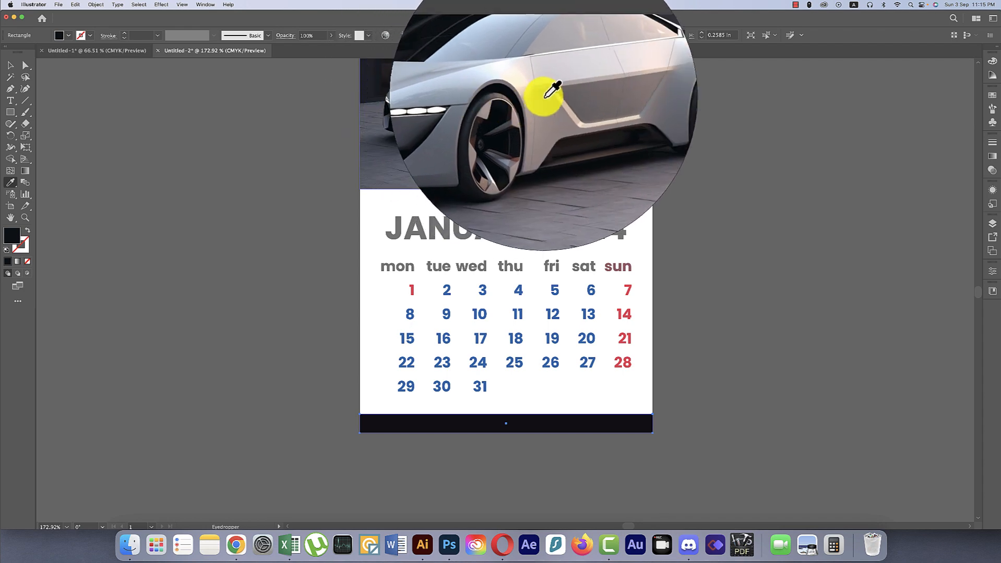
pyautogui.click(535, 100)
pyautogui.click(533, 98)
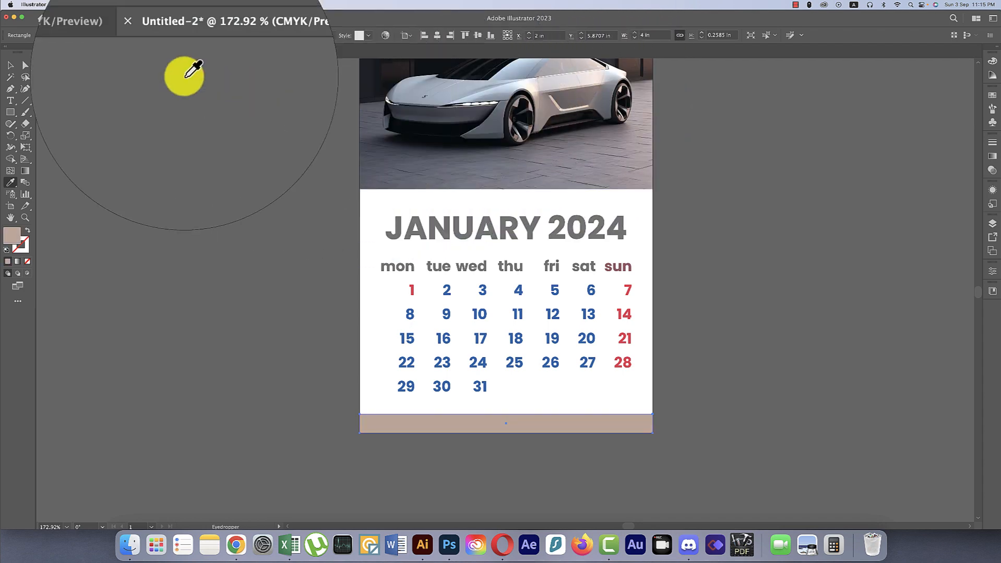
# - Ungroup the January calendar and fill the JANUARY 2024 heading with a blue swatch
pyautogui.click(10, 65)
pyautogui.click(463, 228)
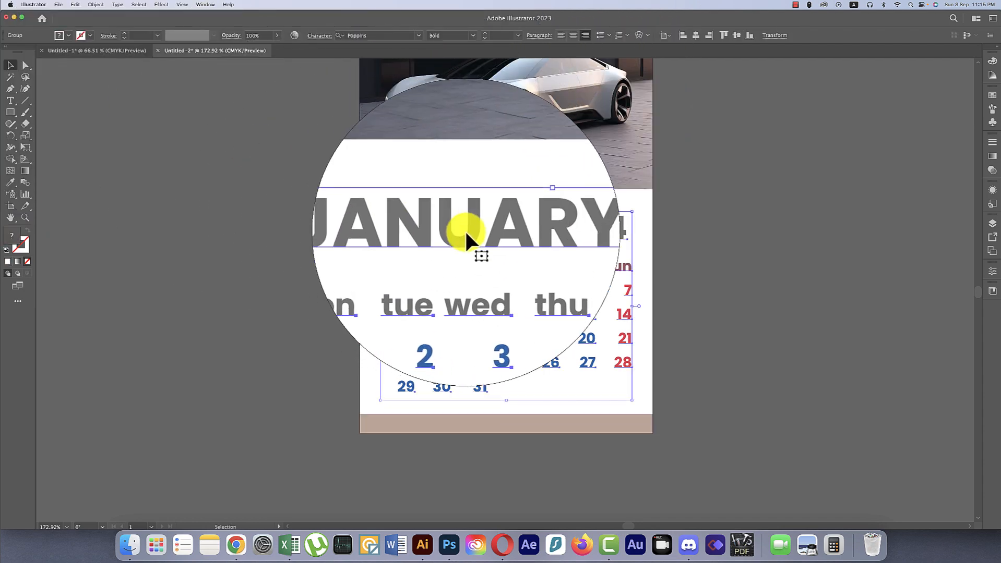
pyautogui.rightClick(465, 230)
pyautogui.click(477, 346)
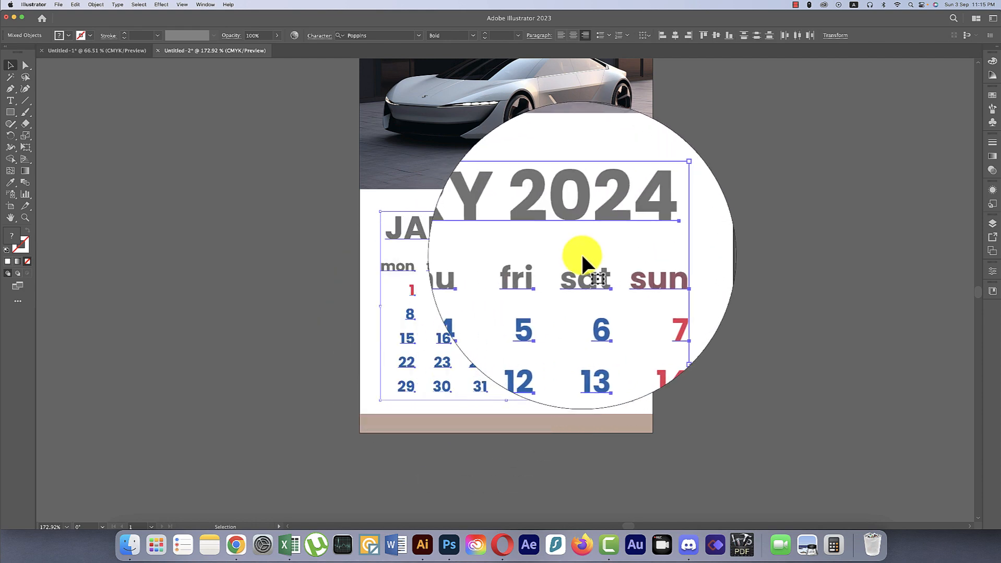
pyautogui.click(657, 246)
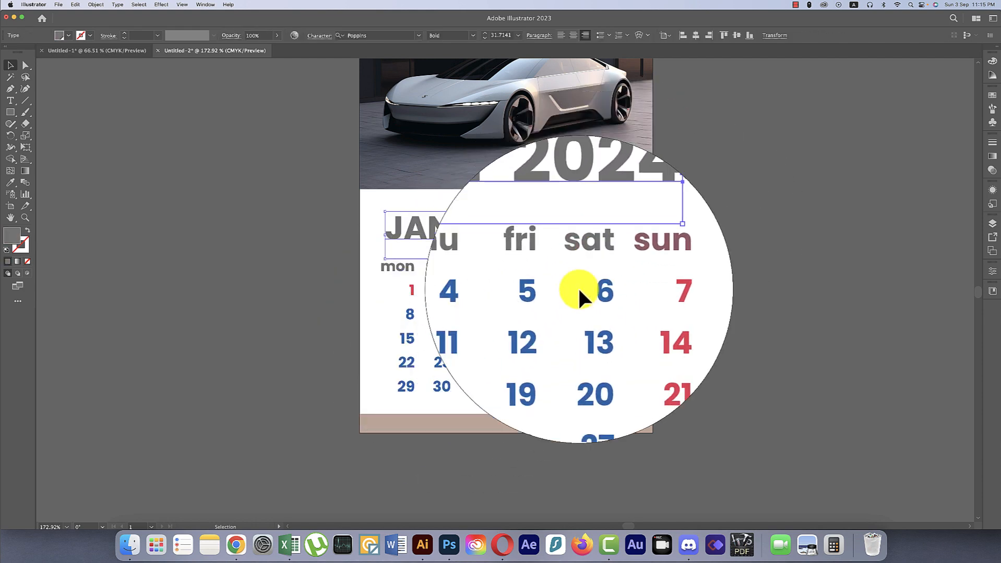
pyautogui.press('i')
pyautogui.click(561, 418)
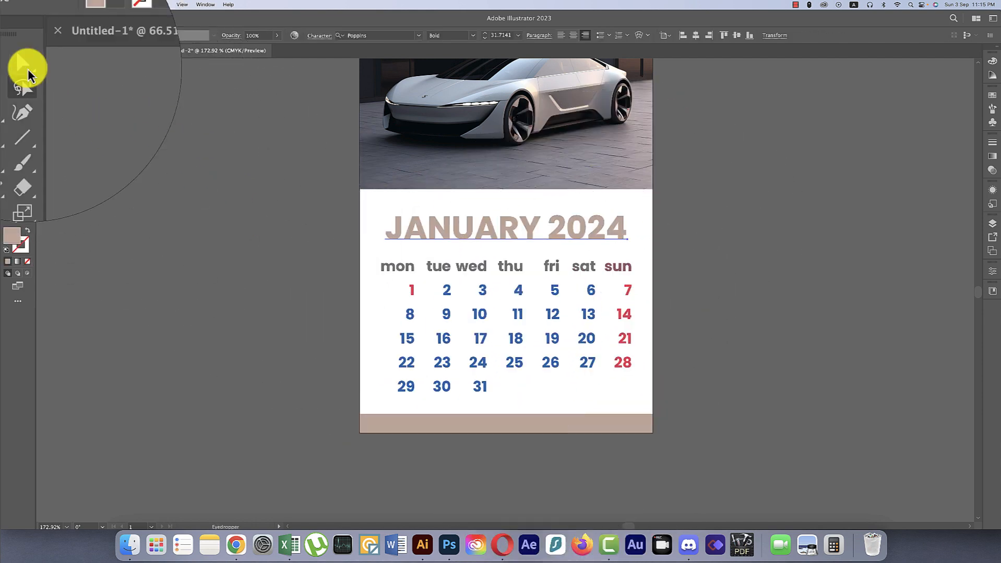
pyautogui.click(68, 36)
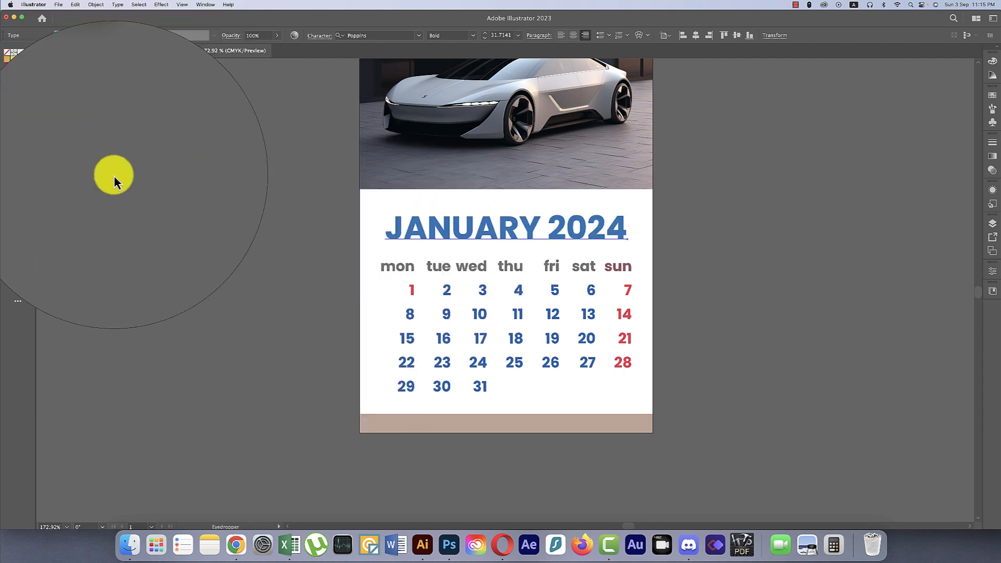
# - Recolour the date 20 inside the weekday and date group with a red swatch, then leave the group
pyautogui.click(10, 66)
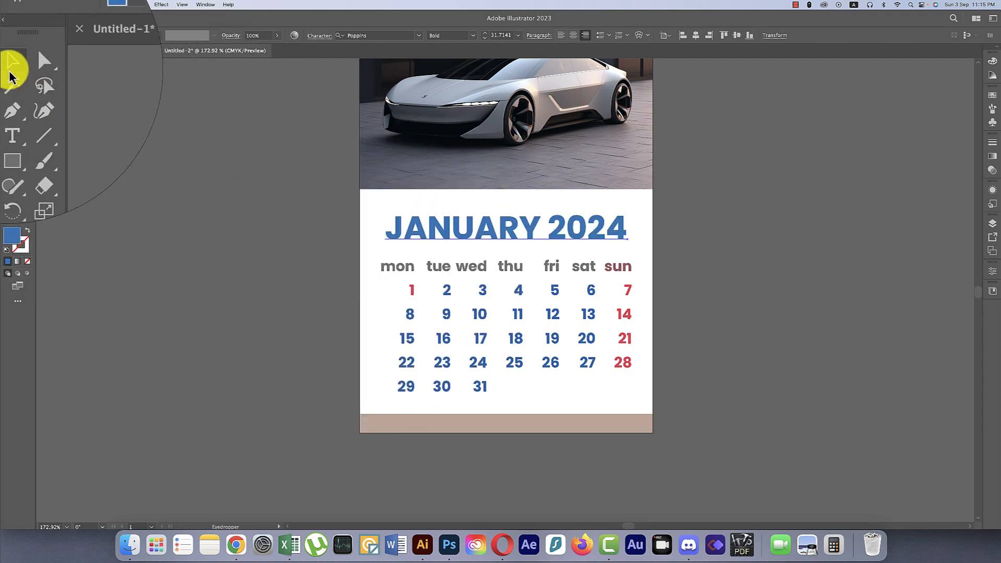
pyautogui.click(477, 334)
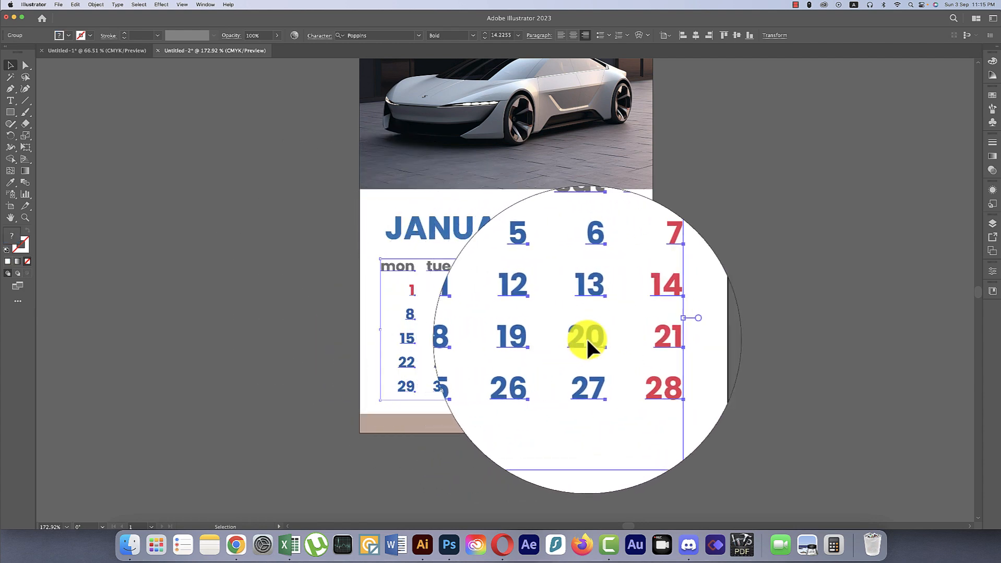
pyautogui.doubleClick(585, 344)
pyautogui.click(584, 338)
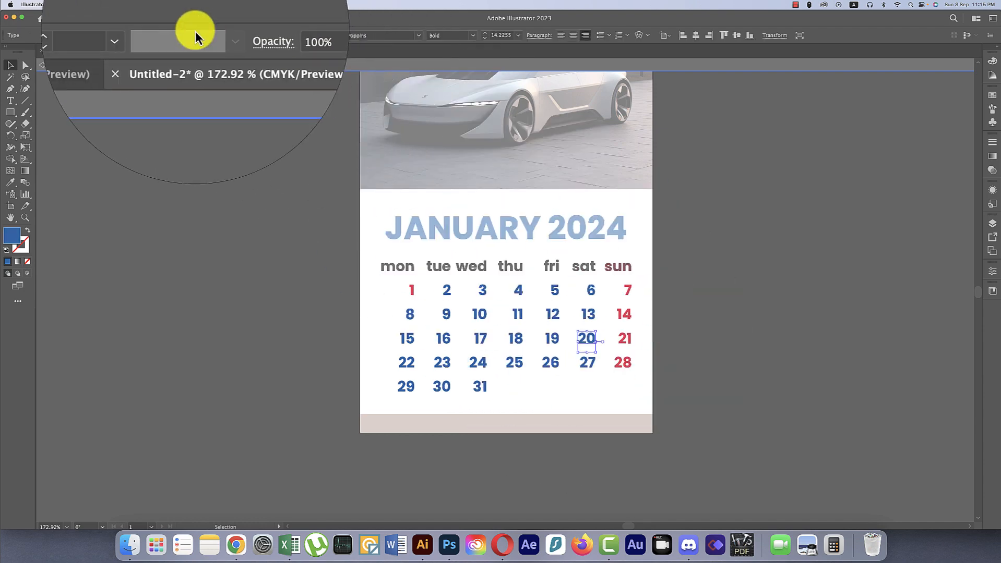
pyautogui.click(72, 39)
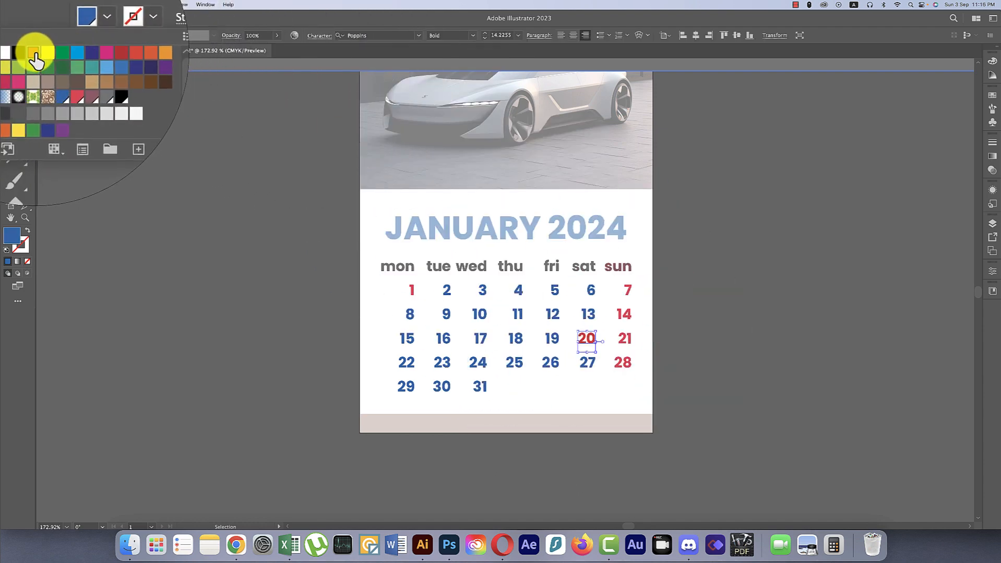
pyautogui.click(35, 53)
pyautogui.click(204, 142)
pyautogui.click(226, 145)
pyautogui.doubleClick(165, 192)
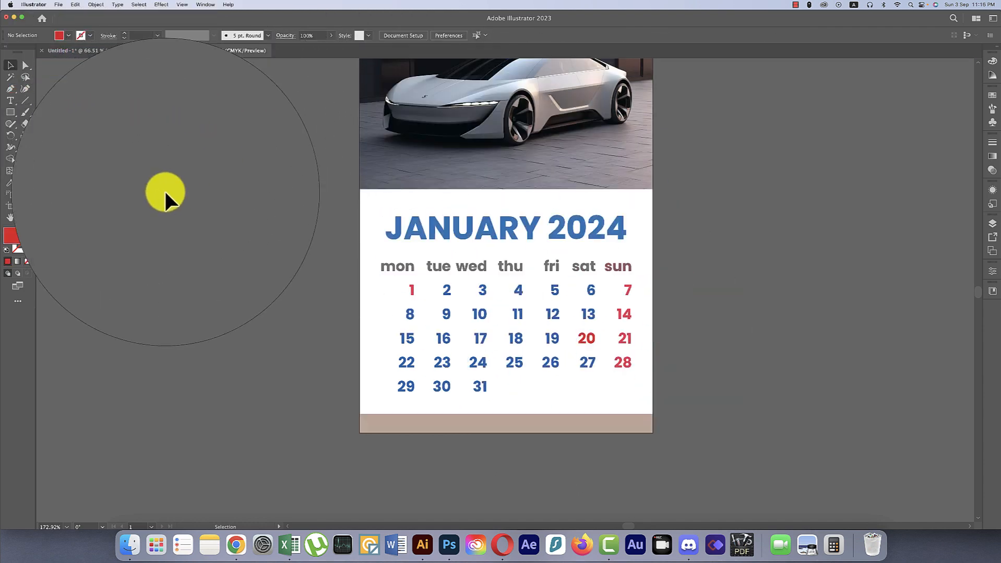
# - Set all the weekday names inside the calendar group to all caps at 11 pt
pyautogui.press('super+minus')
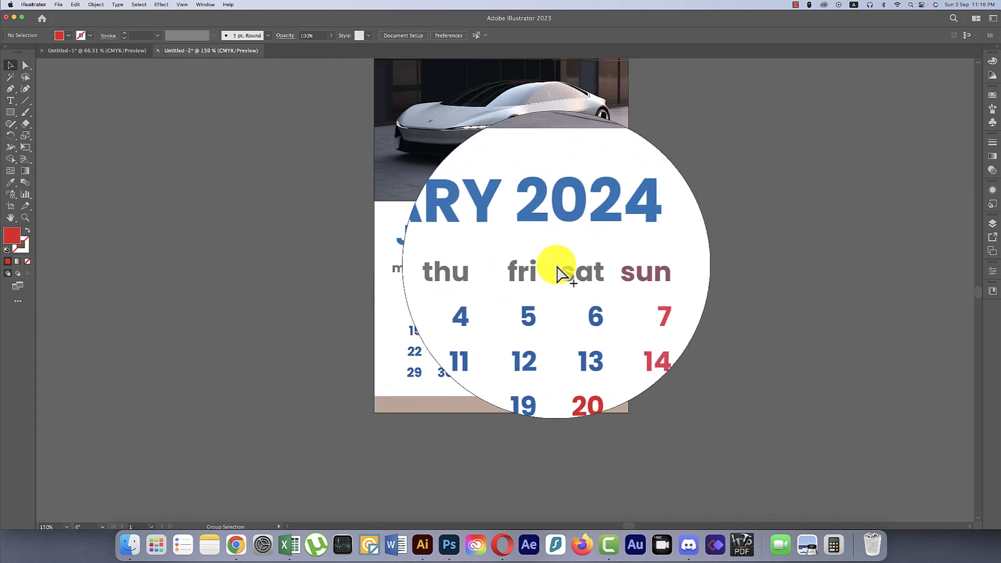
pyautogui.scroll(1, 557, 266)
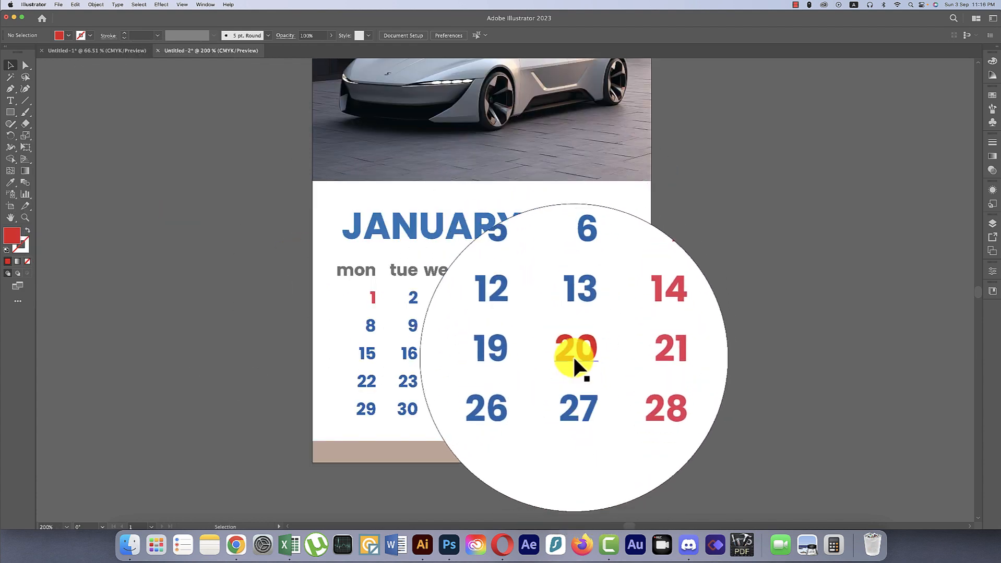
pyautogui.click(574, 365)
pyautogui.doubleClick(606, 268)
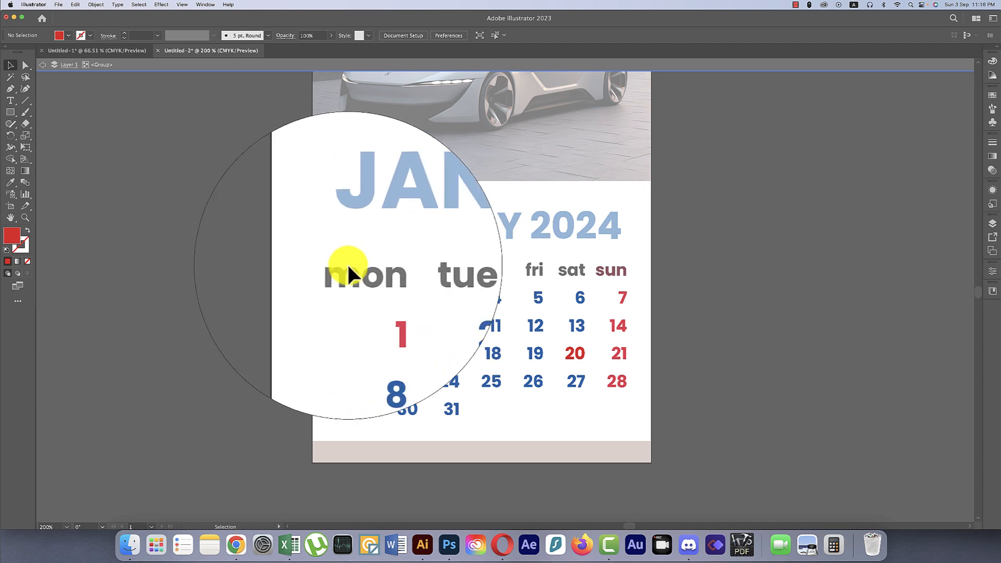
pyautogui.moveTo(347, 263); pyautogui.dragTo(636, 278)
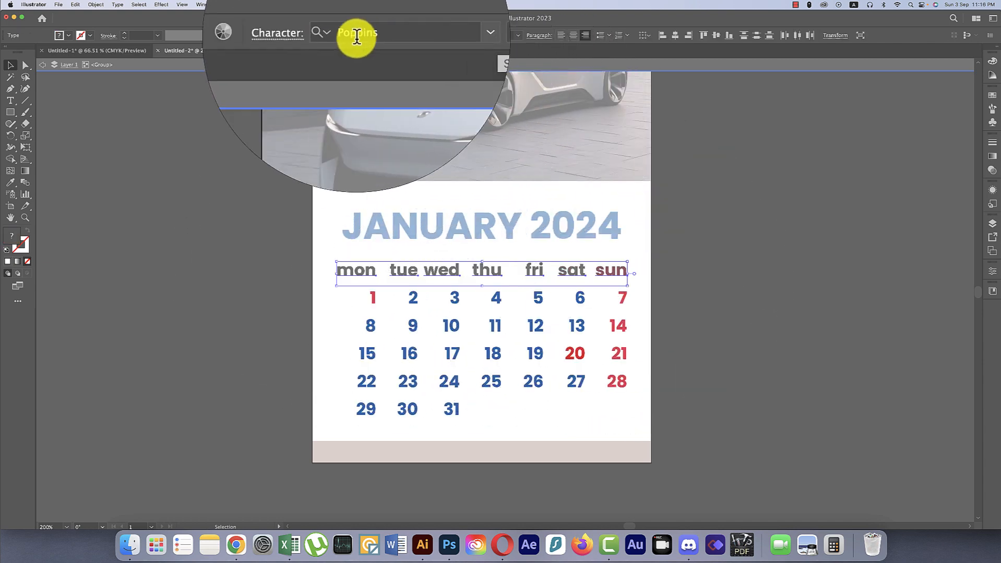
pyautogui.click(329, 35)
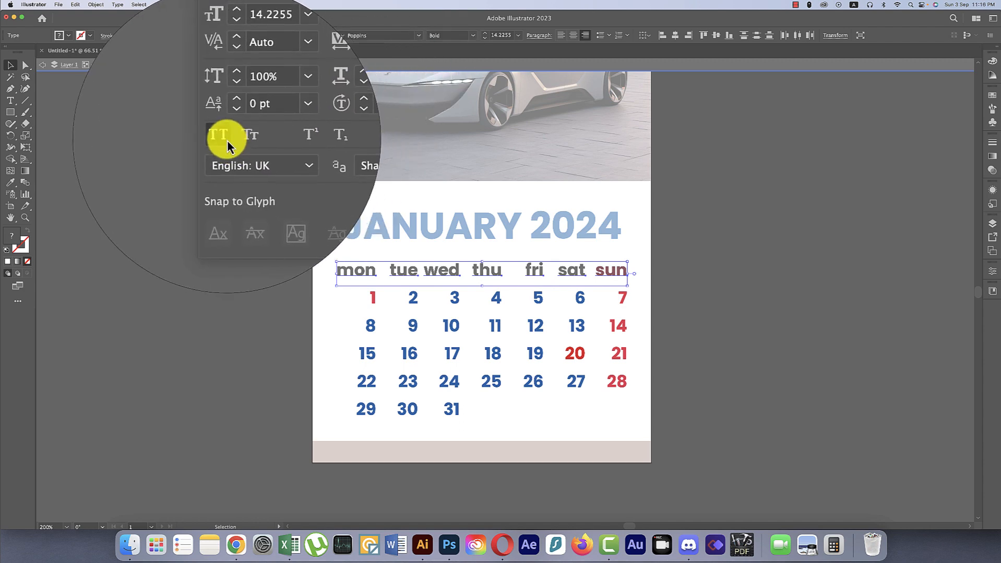
pyautogui.click(227, 140)
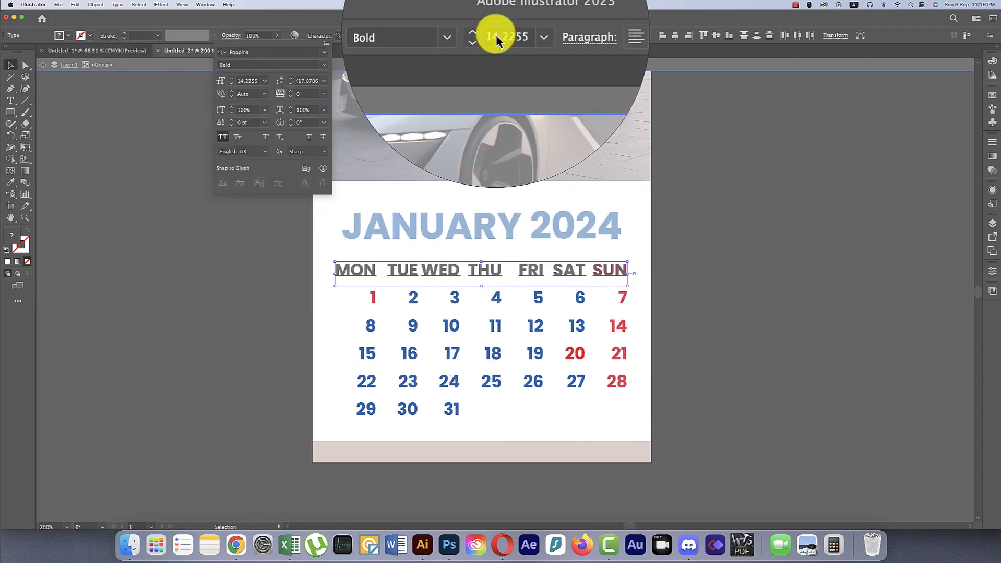
pyautogui.click(512, 38)
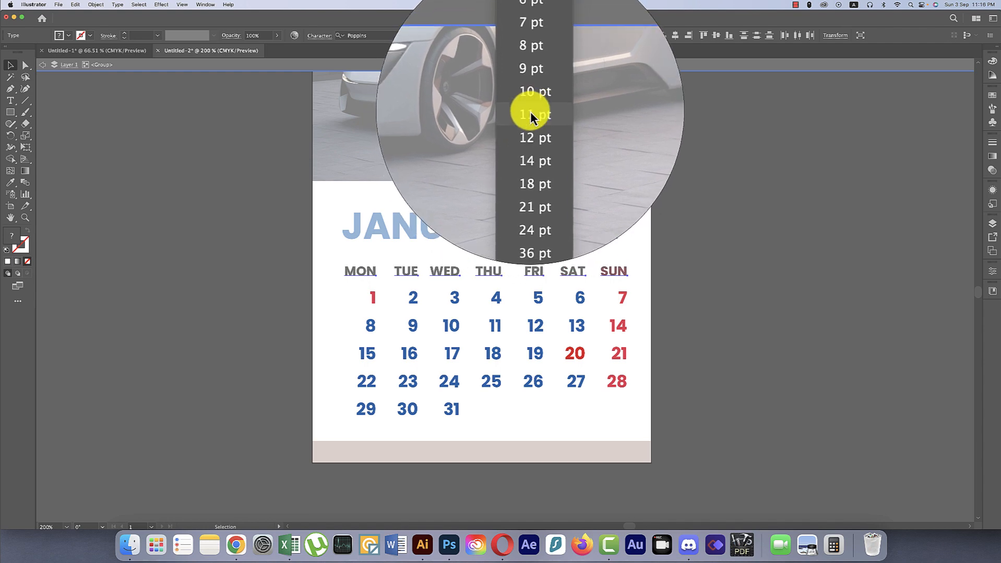
pyautogui.click(530, 111)
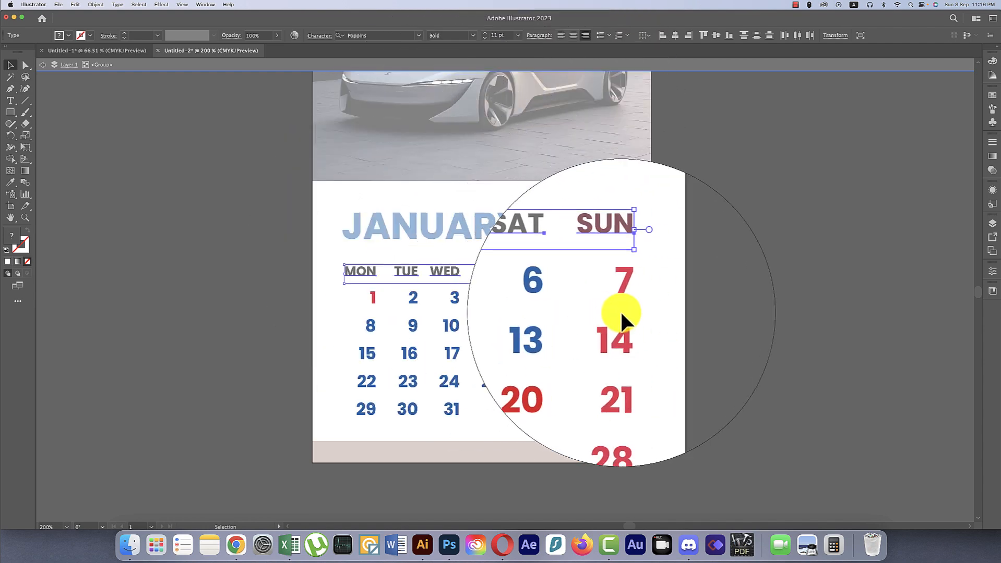
pyautogui.click(621, 313)
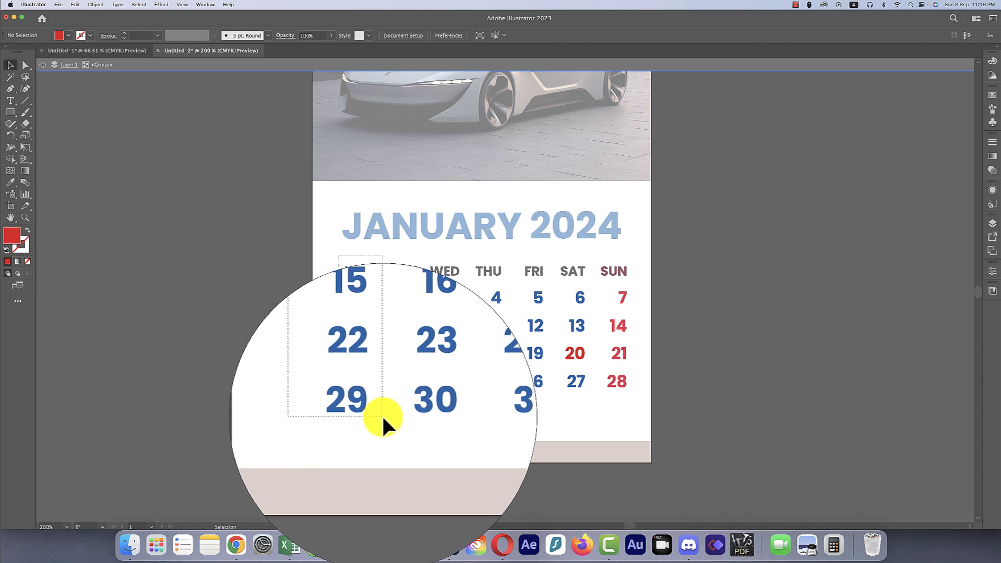
# - Align the MON and TUE columns' dates to the horizontal centre of their weekday names and group each column
pyautogui.click(381, 414)
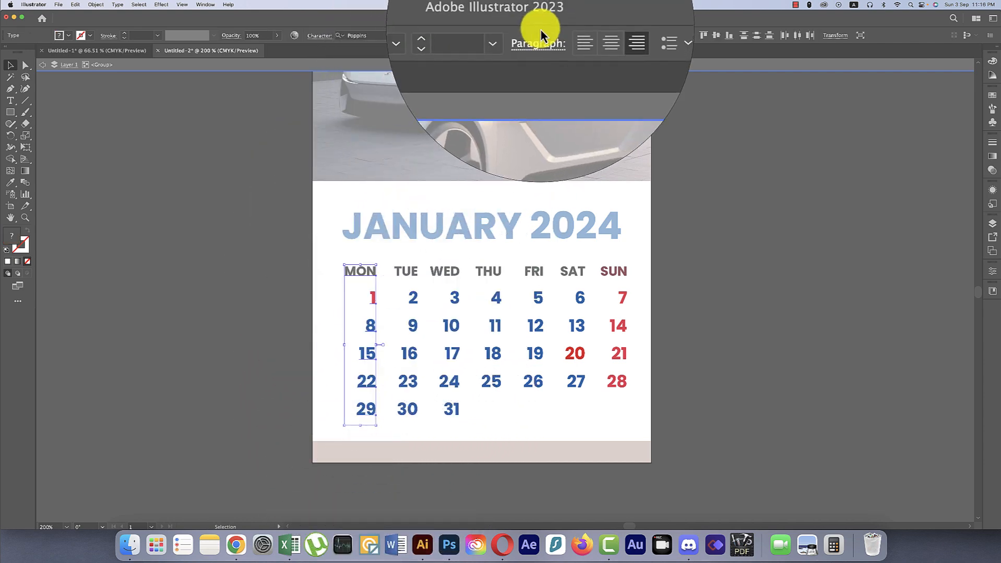
pyautogui.click(672, 38)
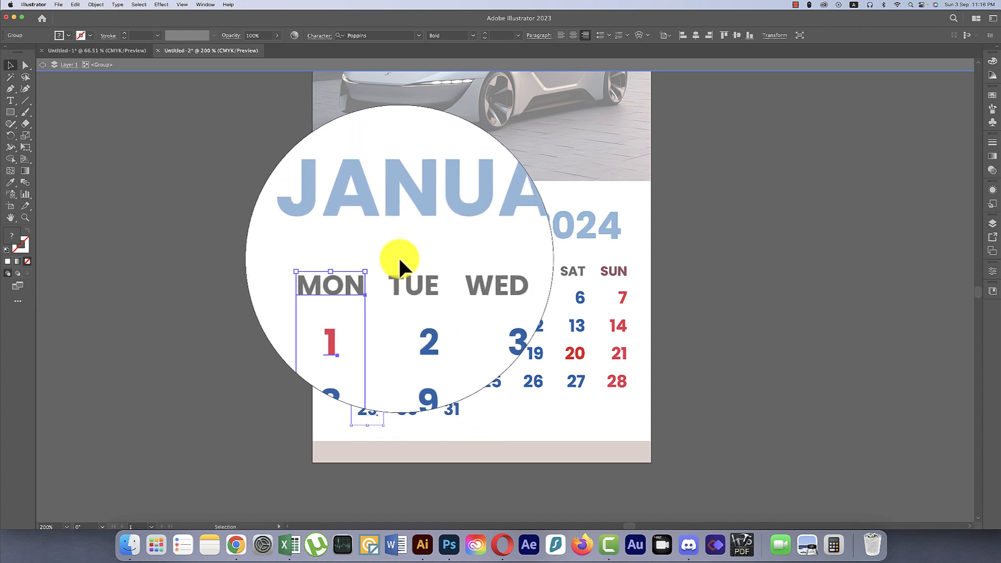
pyautogui.click(413, 432)
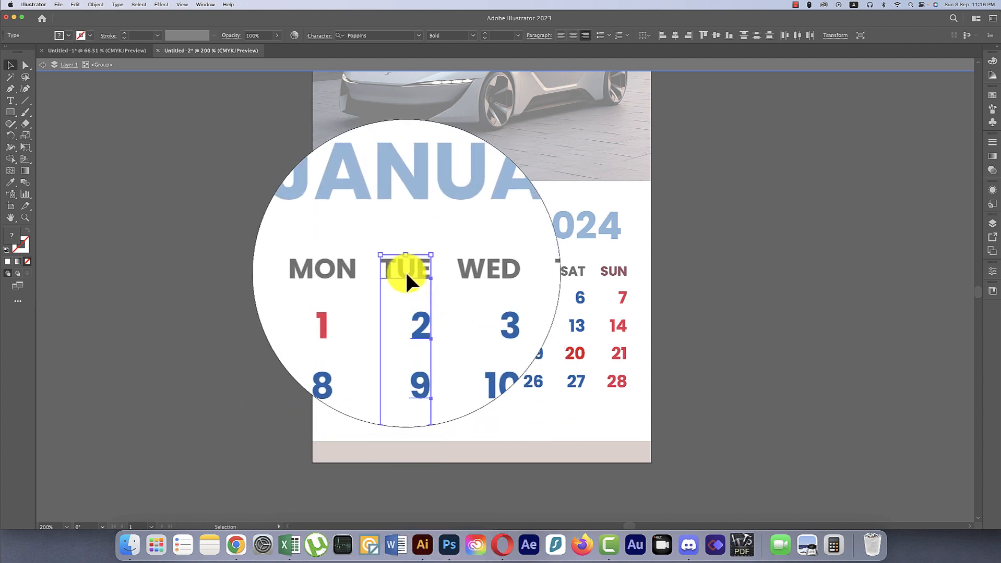
pyautogui.click(674, 38)
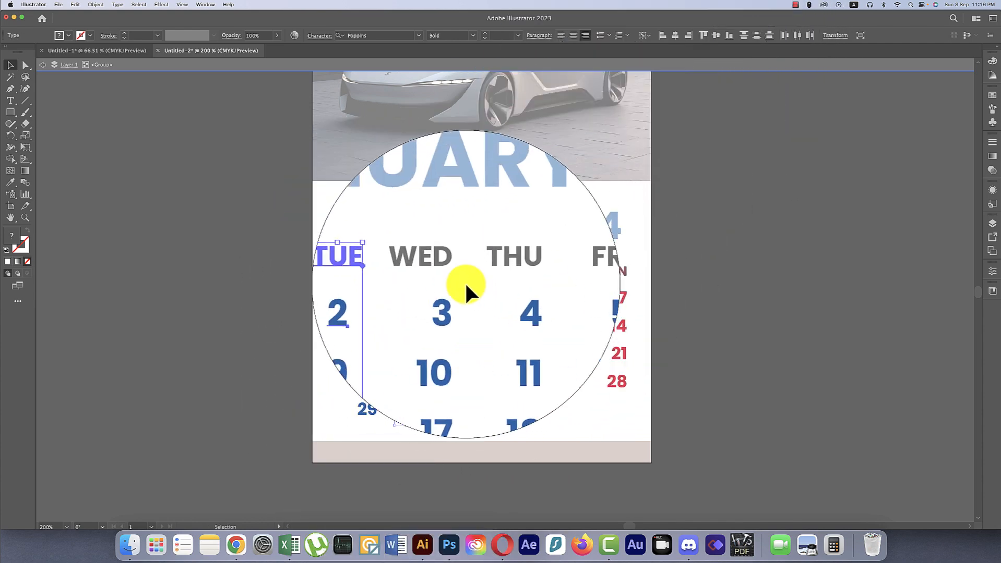
pyautogui.press('super+g')
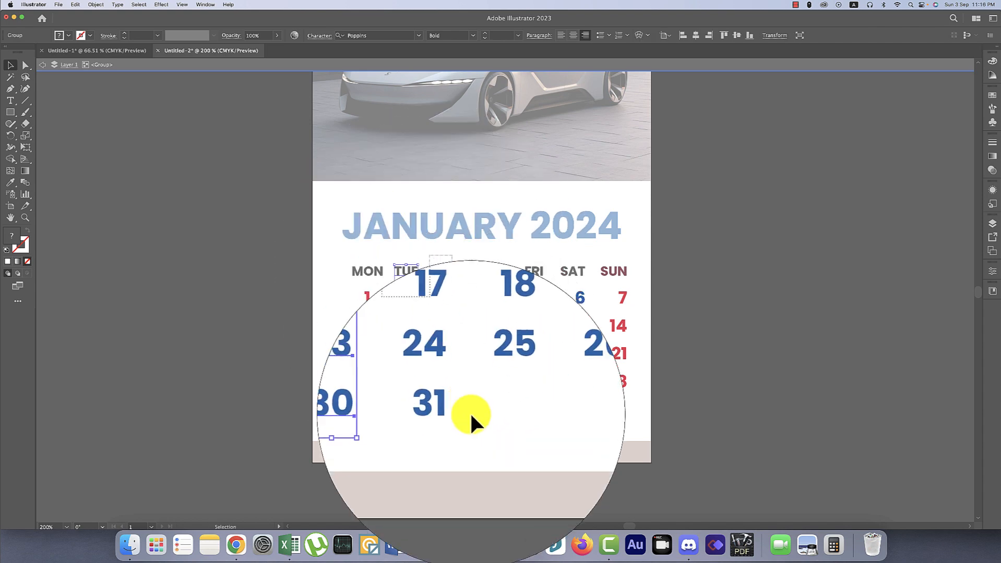
# - Align the WED and THU columns' dates to the horizontal centre of their weekday names
pyautogui.click(475, 431)
pyautogui.click(448, 245)
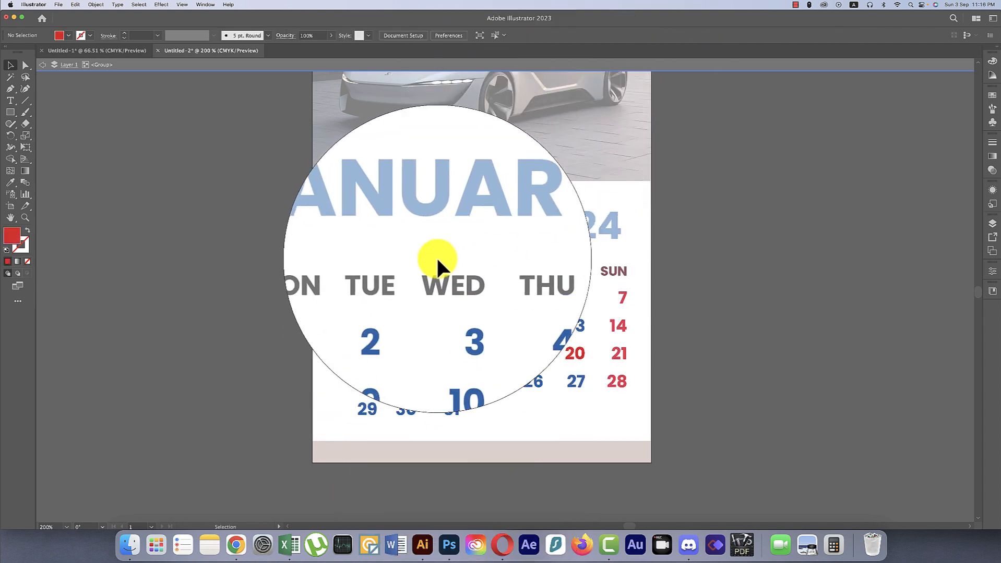
pyautogui.moveTo(429, 261); pyautogui.dragTo(472, 423)
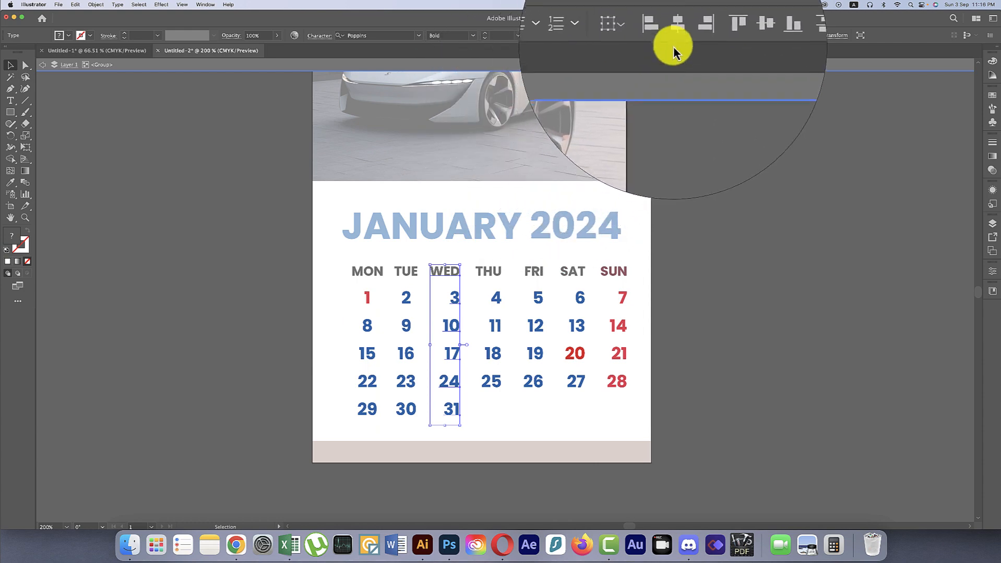
pyautogui.click(672, 37)
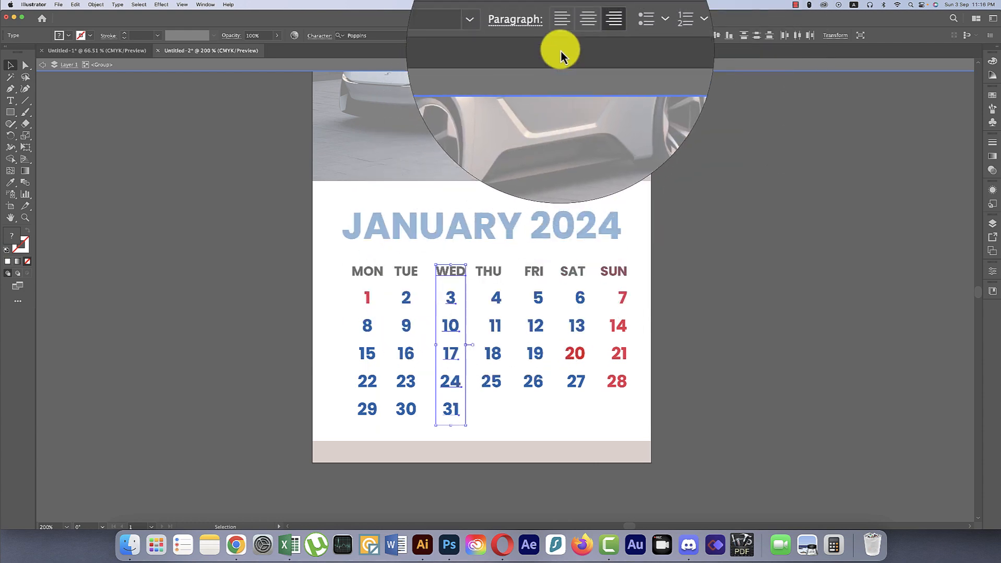
pyautogui.moveTo(481, 254); pyautogui.dragTo(506, 421)
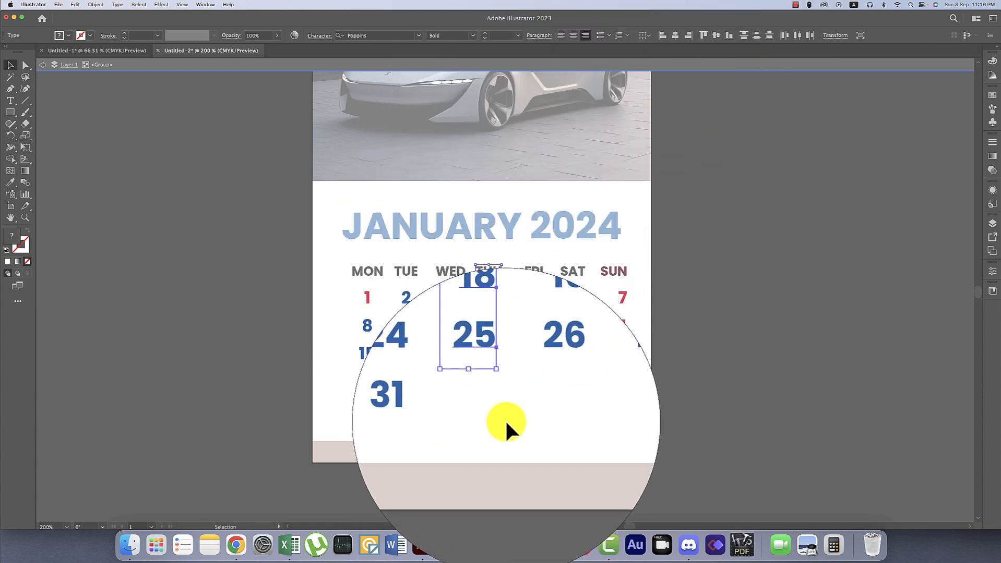
pyautogui.click(677, 38)
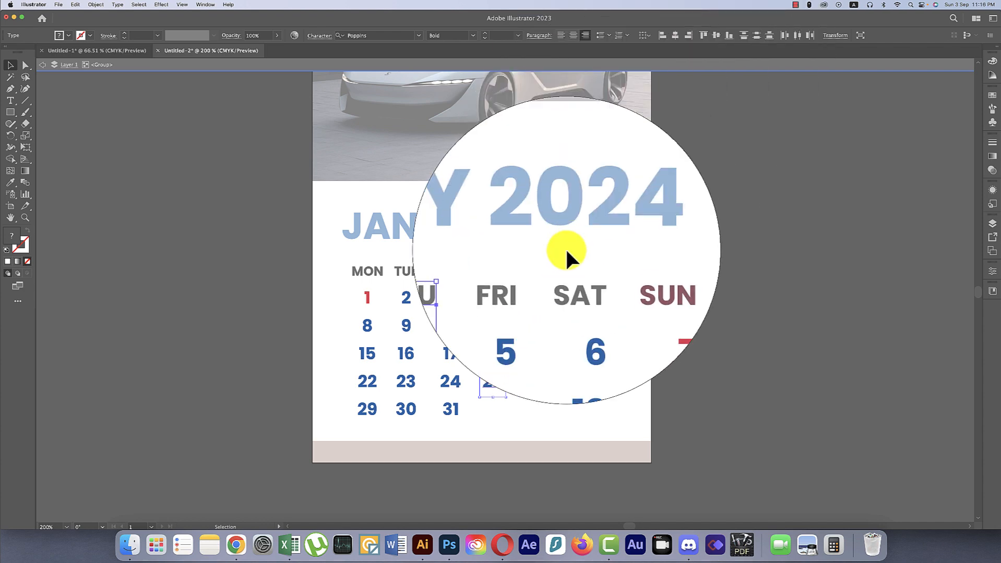
# - Align the FRI and SAT columns' dates to the horizontal centre of their weekday names and group the SAT column
pyautogui.moveTo(522, 260); pyautogui.dragTo(549, 402)
pyautogui.click(677, 37)
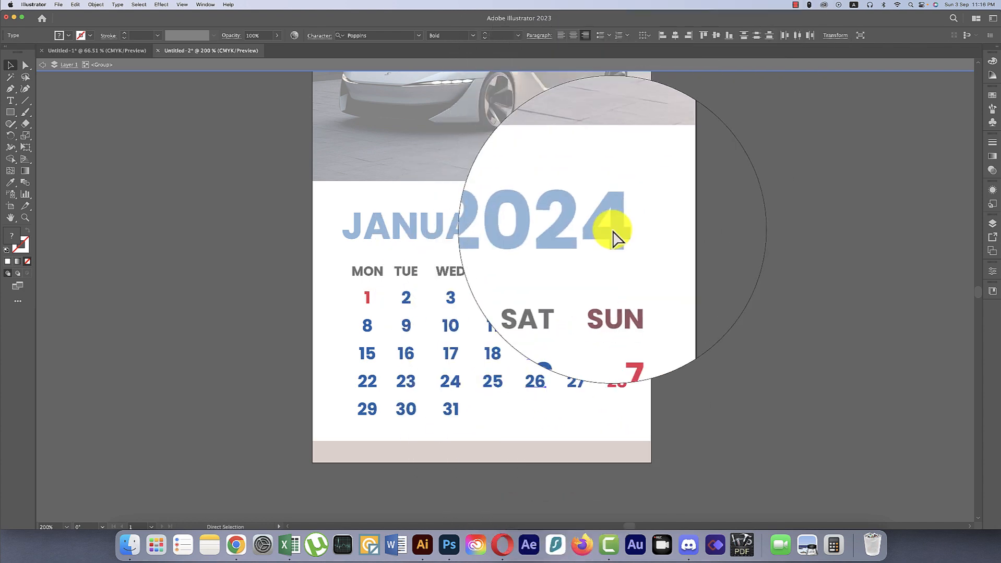
pyautogui.click(580, 347)
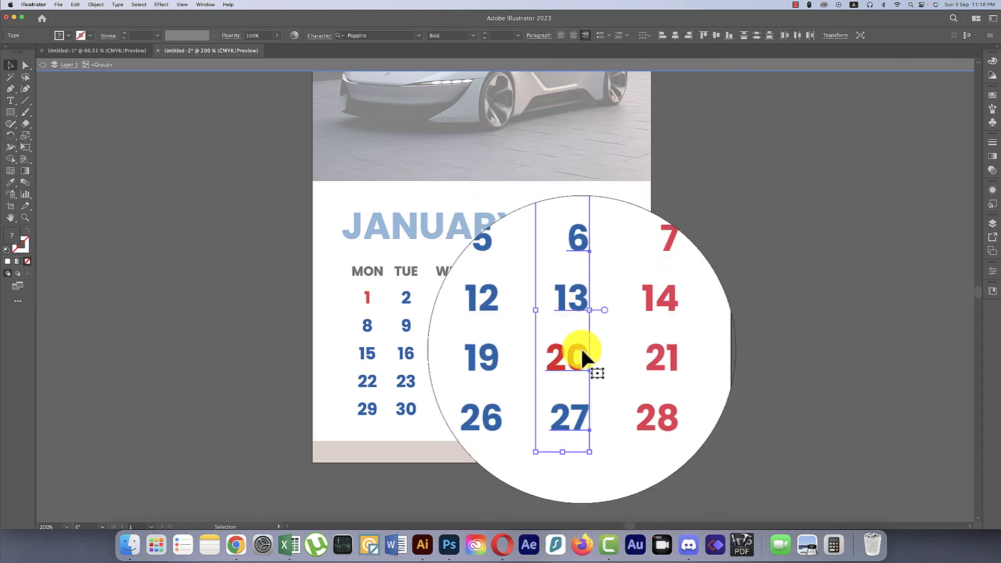
pyautogui.click(676, 38)
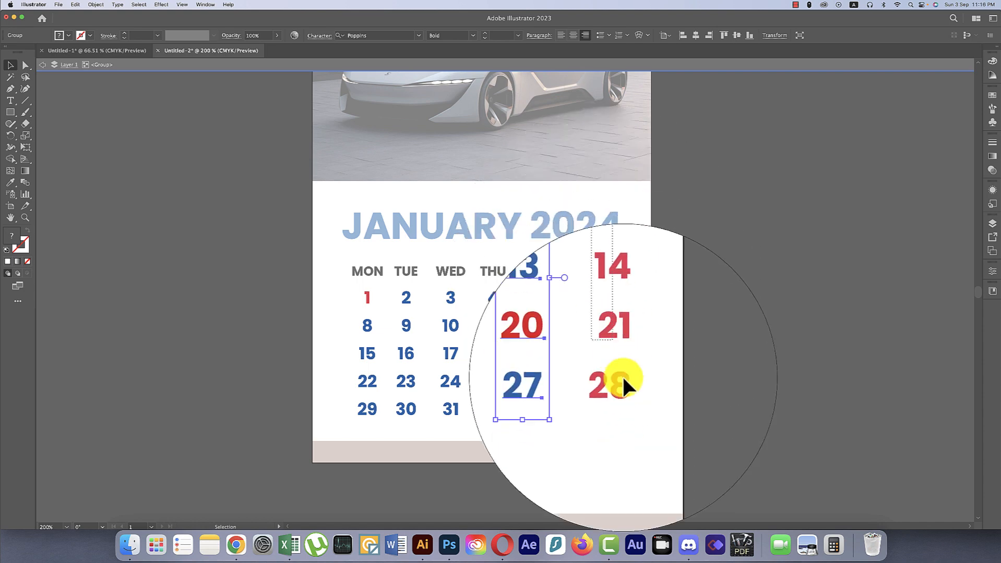
# - Centre-align and group the SUN column, and distribute all seven weekday columns with even horizontal spacing inside the calendar group
pyautogui.click(622, 383)
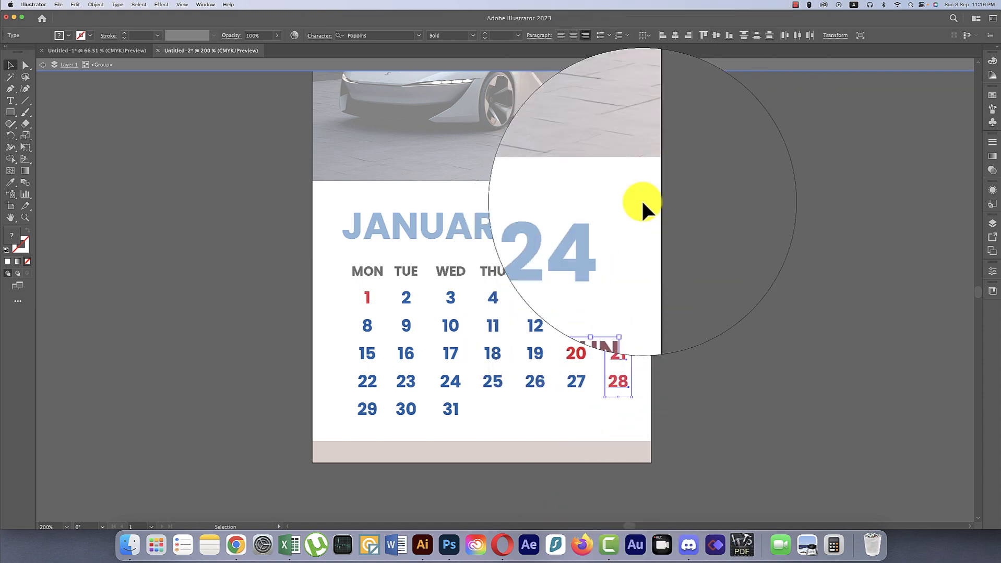
pyautogui.moveTo(348, 264); pyautogui.dragTo(643, 404)
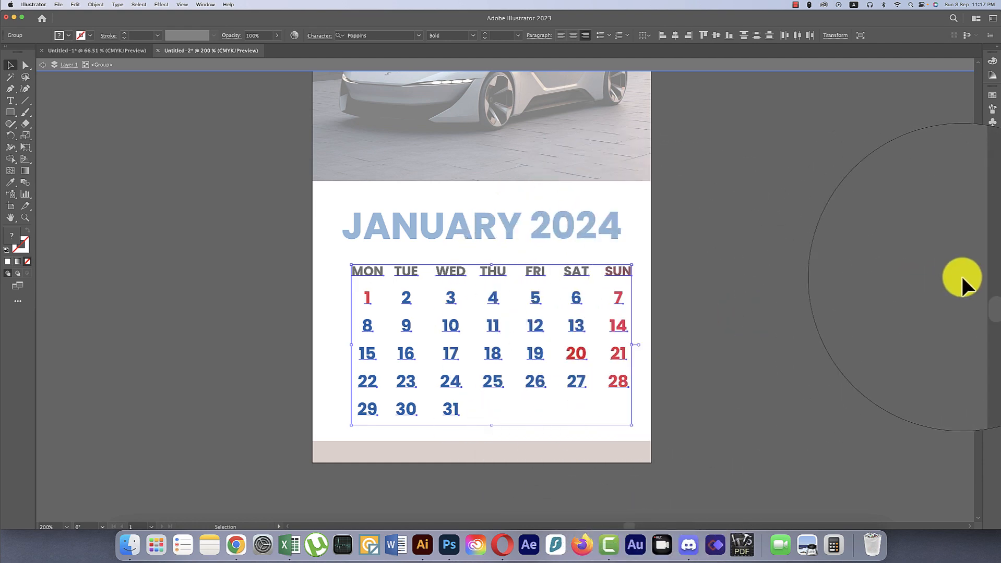
pyautogui.click(990, 274)
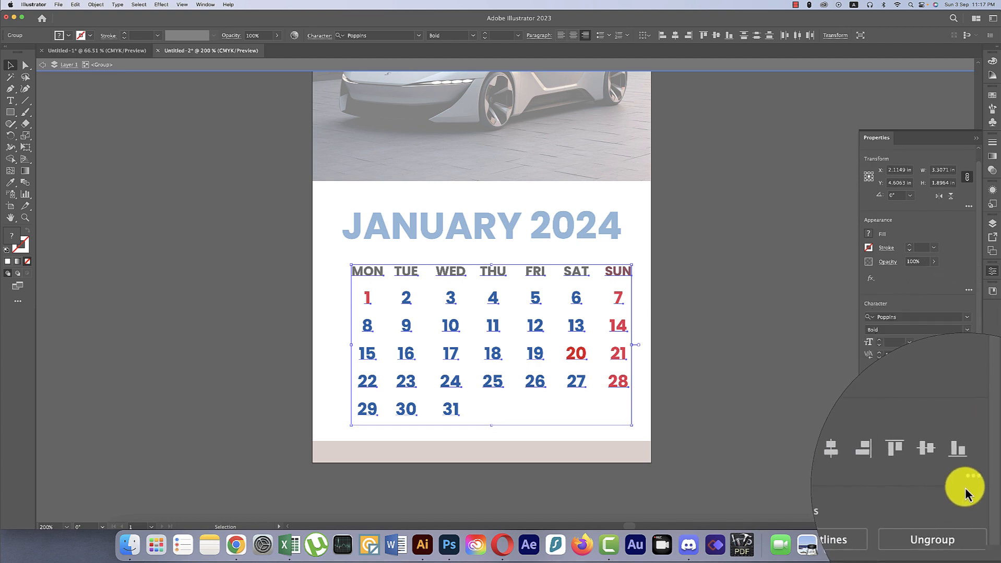
pyautogui.click(968, 490)
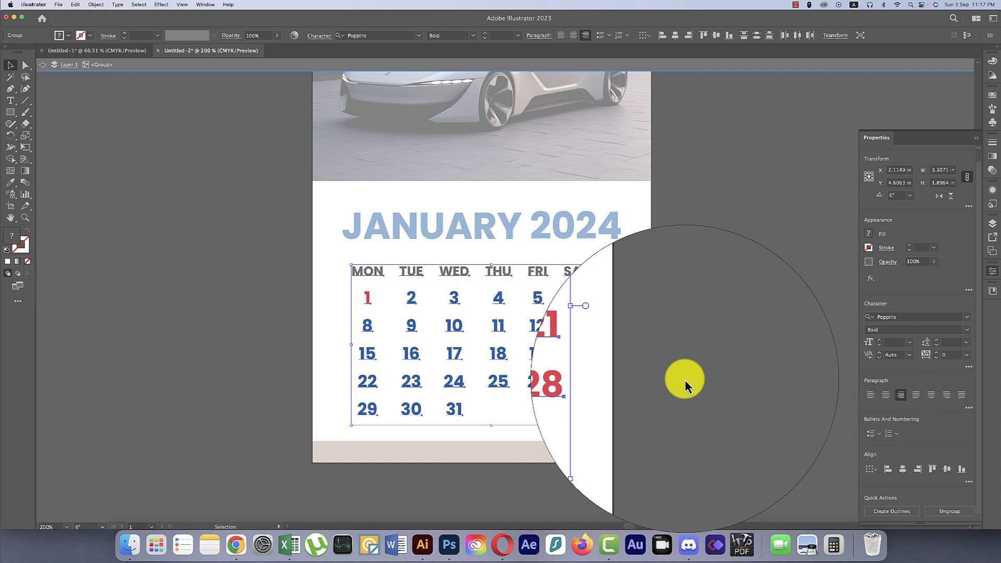
pyautogui.click(684, 379)
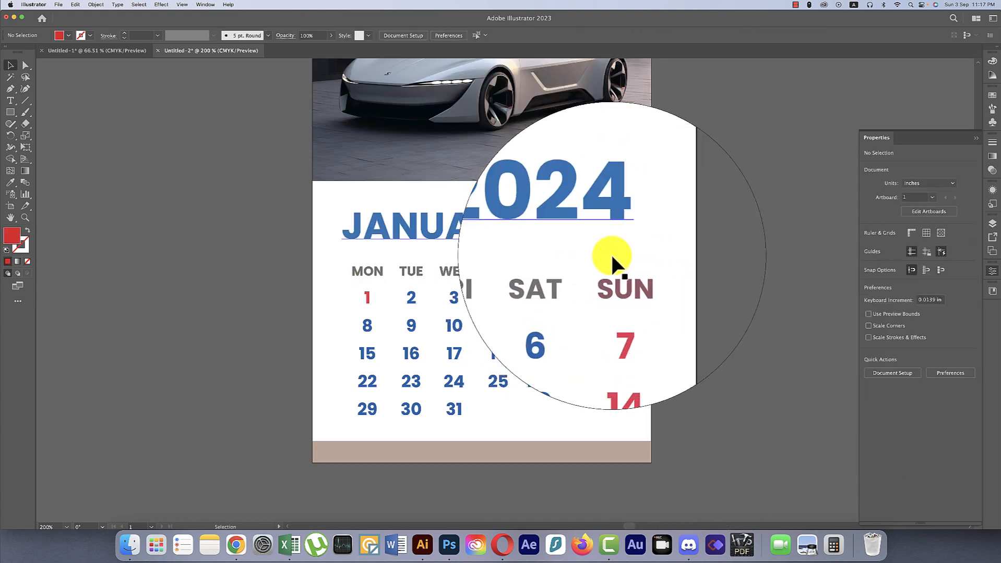
# - Align the JANUARY 2024 title and the calendar grid to the horizontal centre of the page
pyautogui.click(614, 275)
pyautogui.keyDown('shift'); pyautogui.click(607, 239); pyautogui.keyUp('shift')
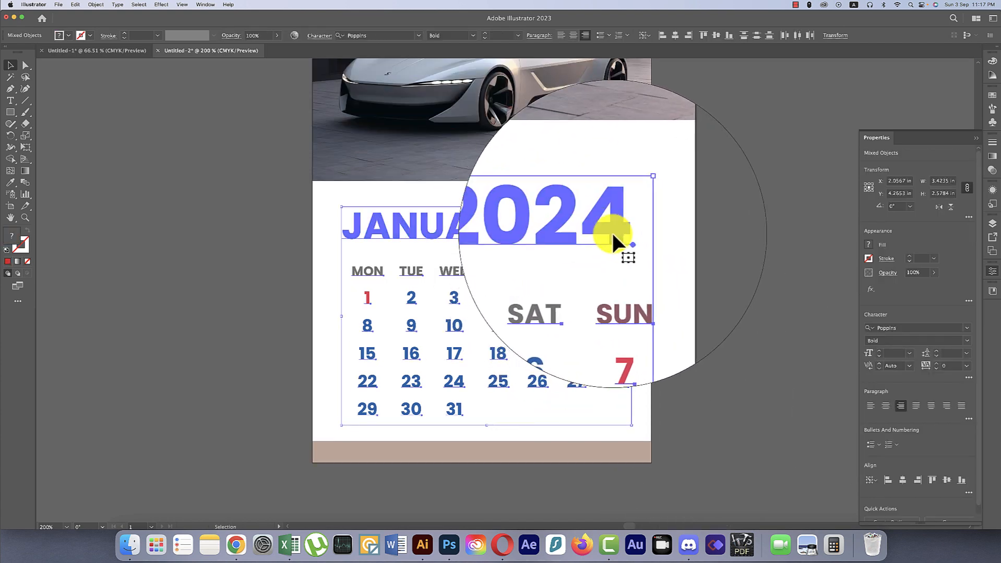
pyautogui.click(674, 34)
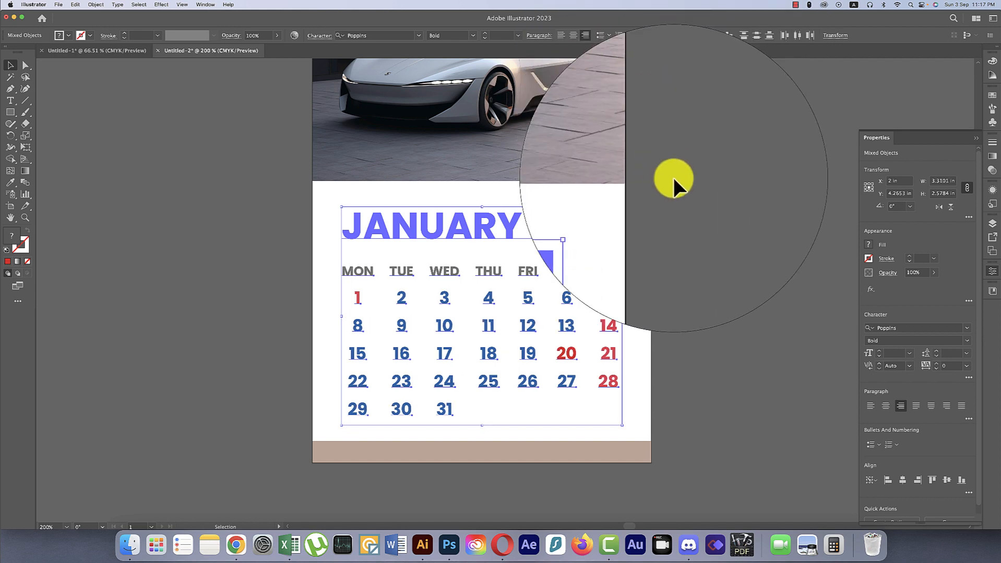
pyautogui.click(674, 183)
pyautogui.click(974, 142)
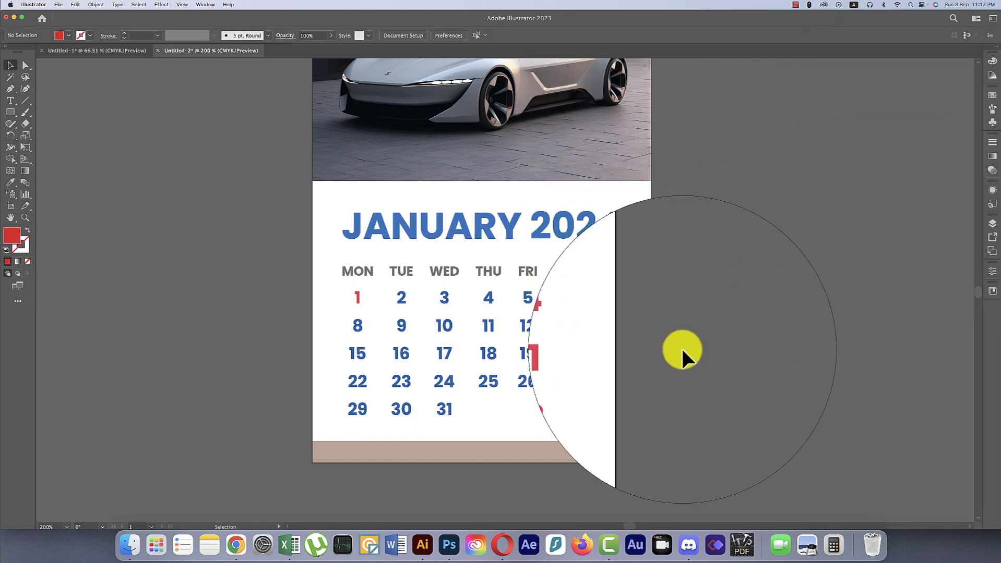
# - Recolour the rectangle at the foot of the page with the blue sampled from the JANUARY 2024 title
pyautogui.click(632, 452)
pyautogui.press('i')
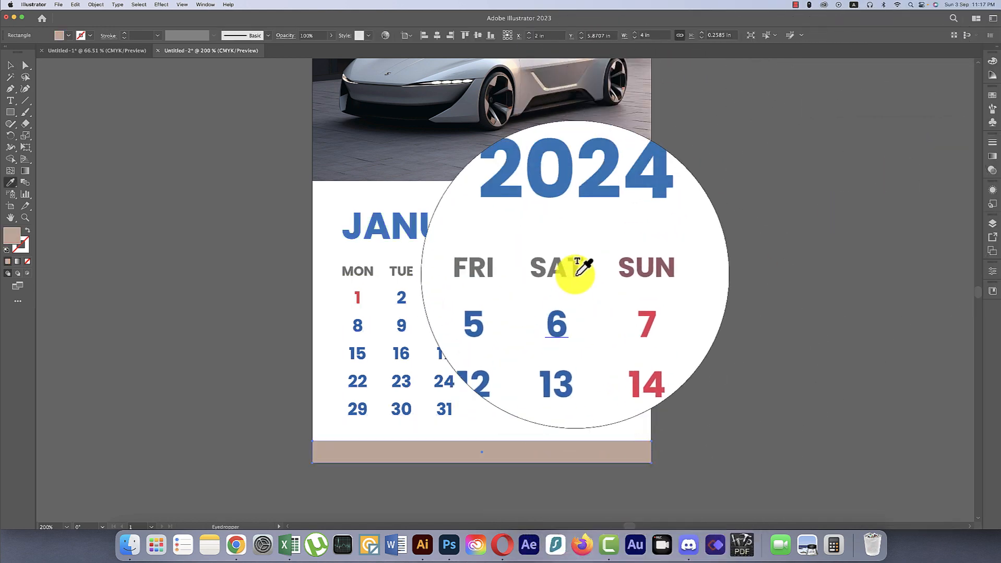
pyautogui.click(586, 224)
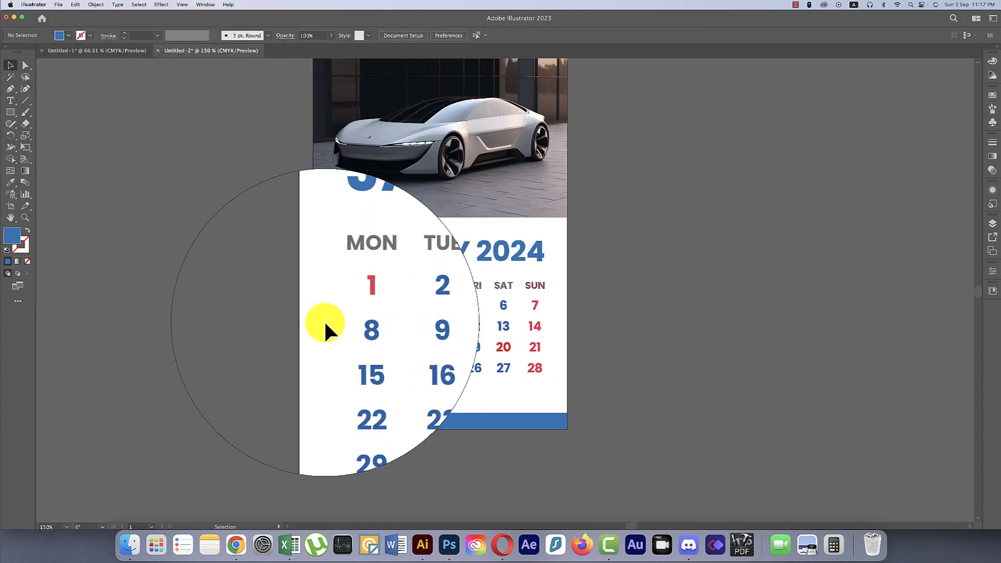
pyautogui.moveTo(410, 299); pyautogui.dragTo(409, 353)
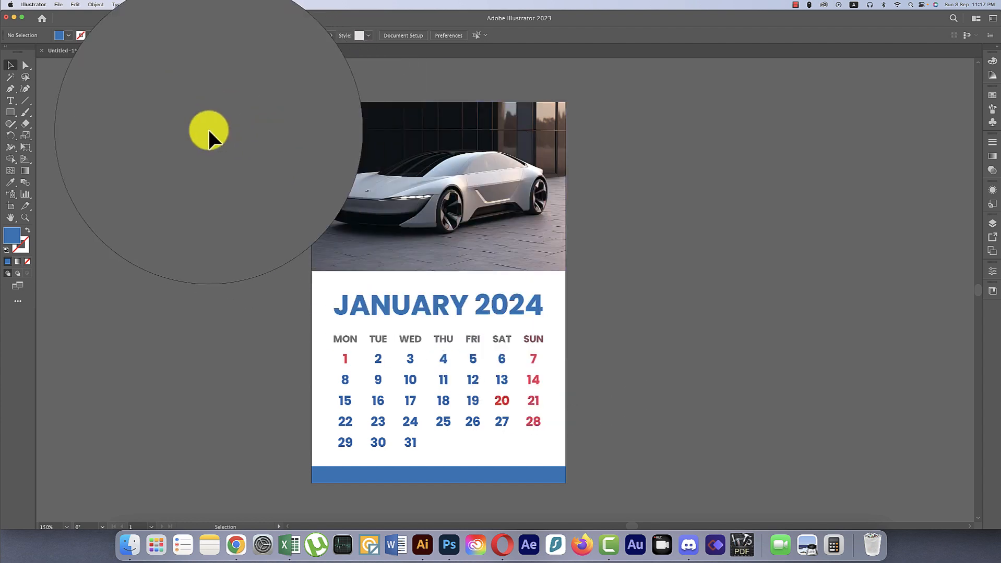
# - Review the twelve-month calendar document alongside the January page design
pyautogui.click(110, 52)
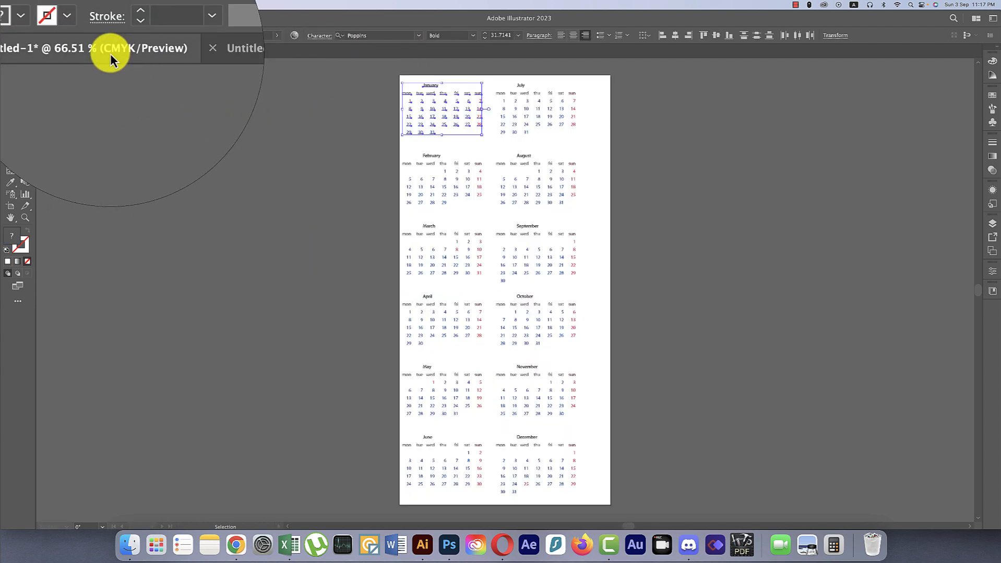
pyautogui.click(506, 119)
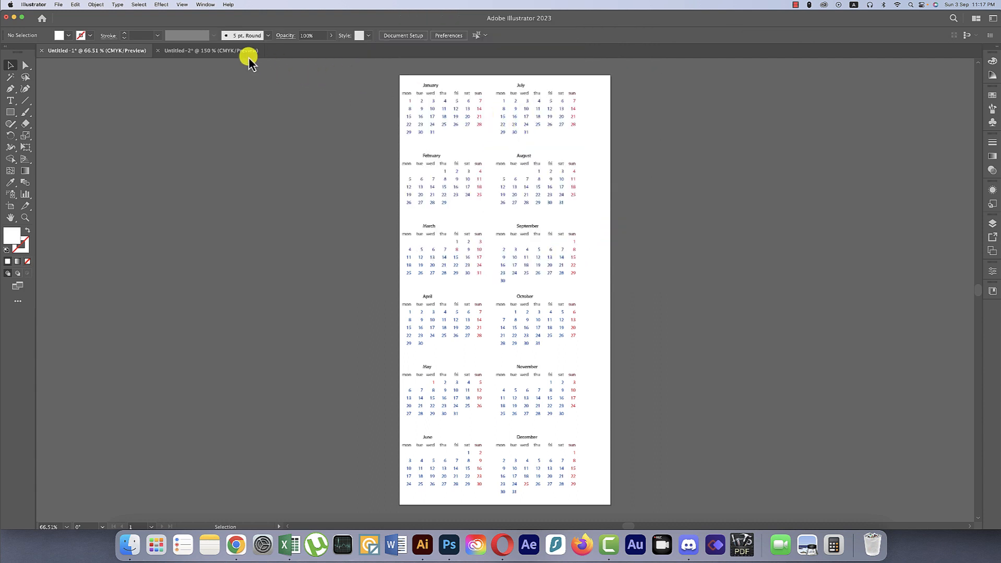
pyautogui.click(230, 52)
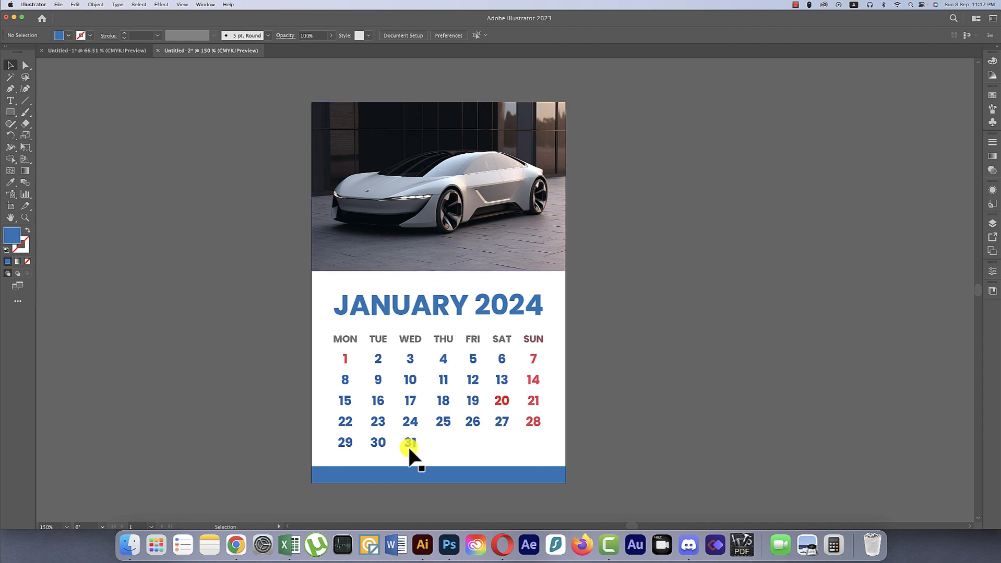
pyautogui.click(471, 378)
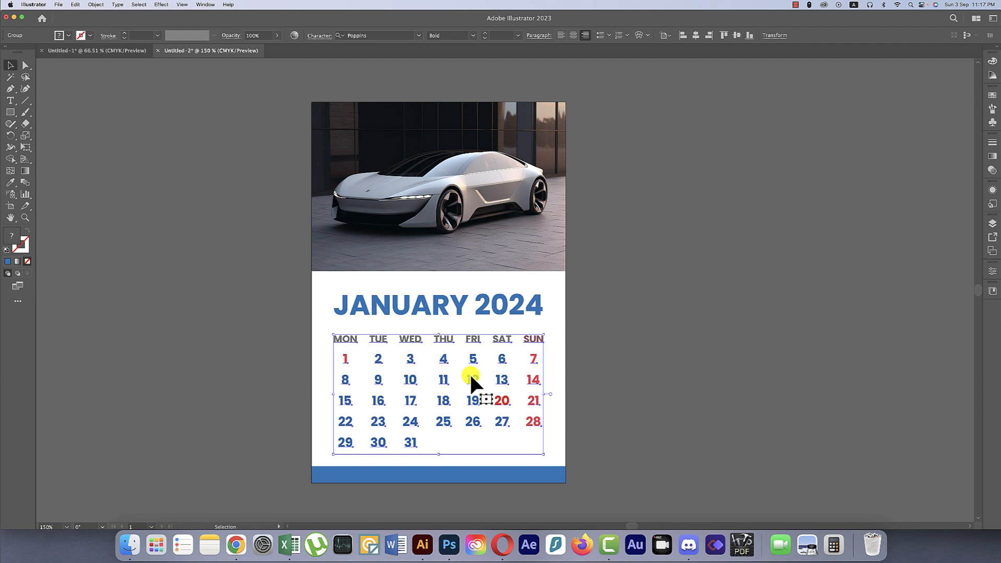
pyautogui.click(104, 51)
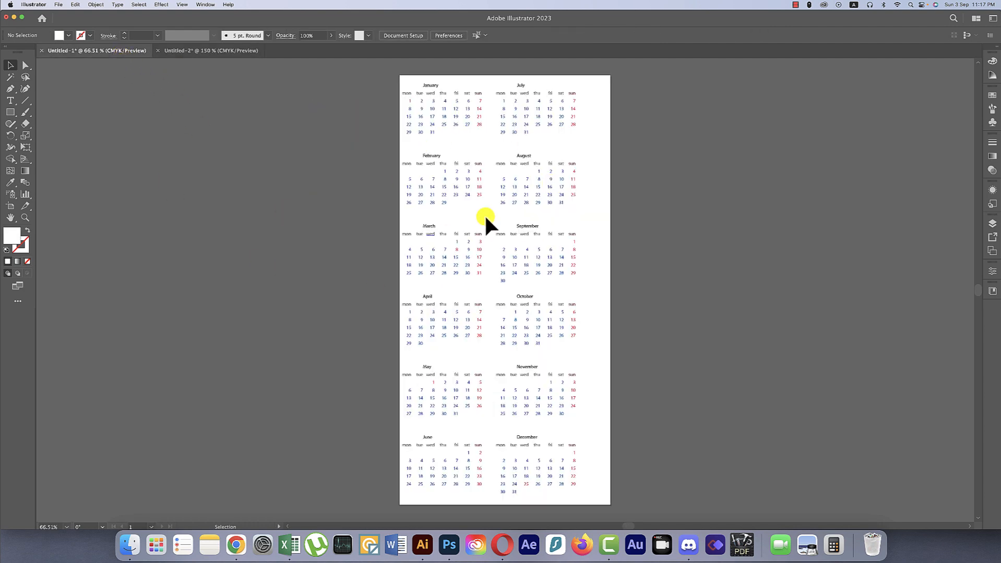
pyautogui.click(230, 52)
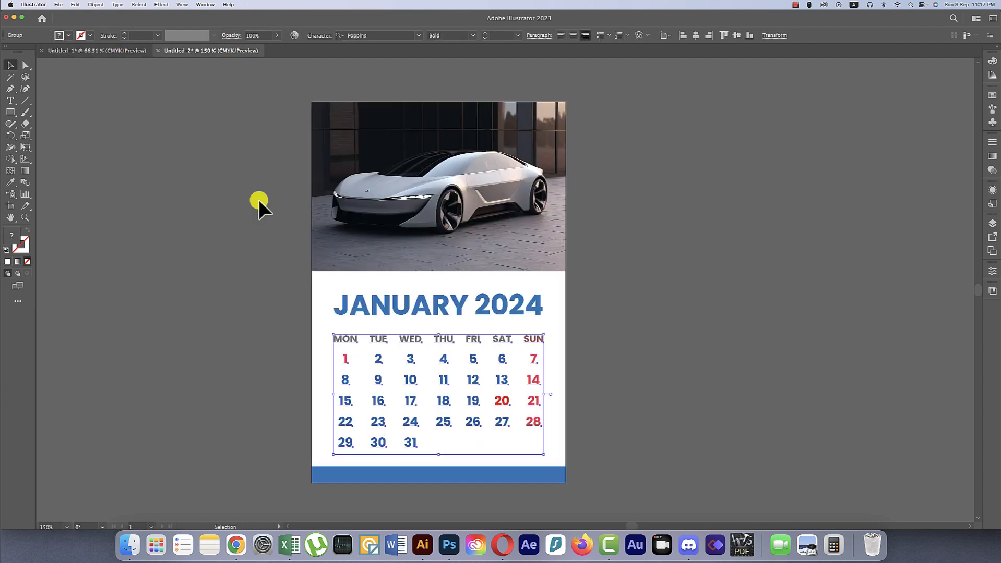
pyautogui.click(563, 321)
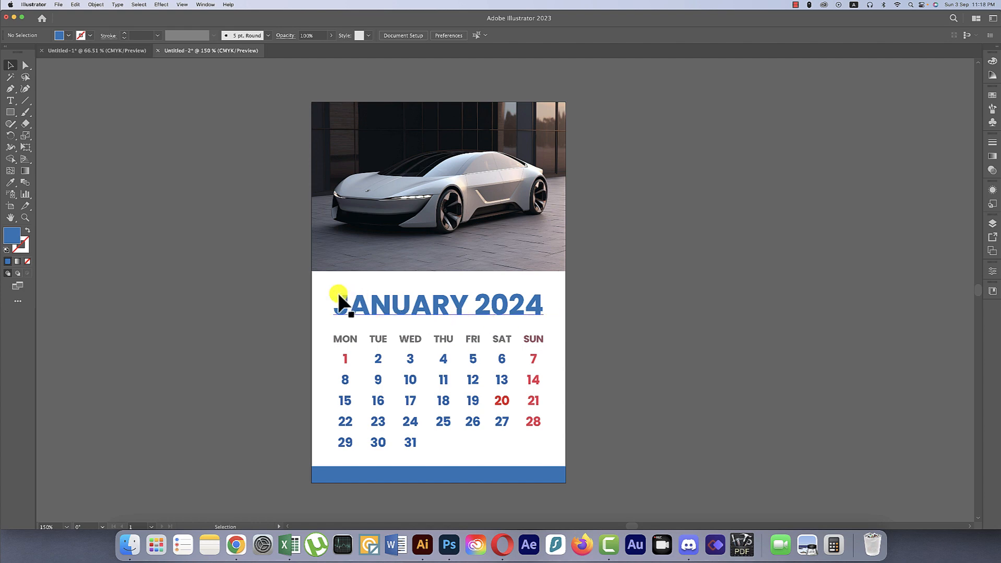
# - Select the JANUARY 2024 title and the calendar grid together
pyautogui.moveTo(330, 290); pyautogui.dragTo(364, 348)
pyautogui.moveTo(561, 466); pyautogui.dragTo(559, 461)
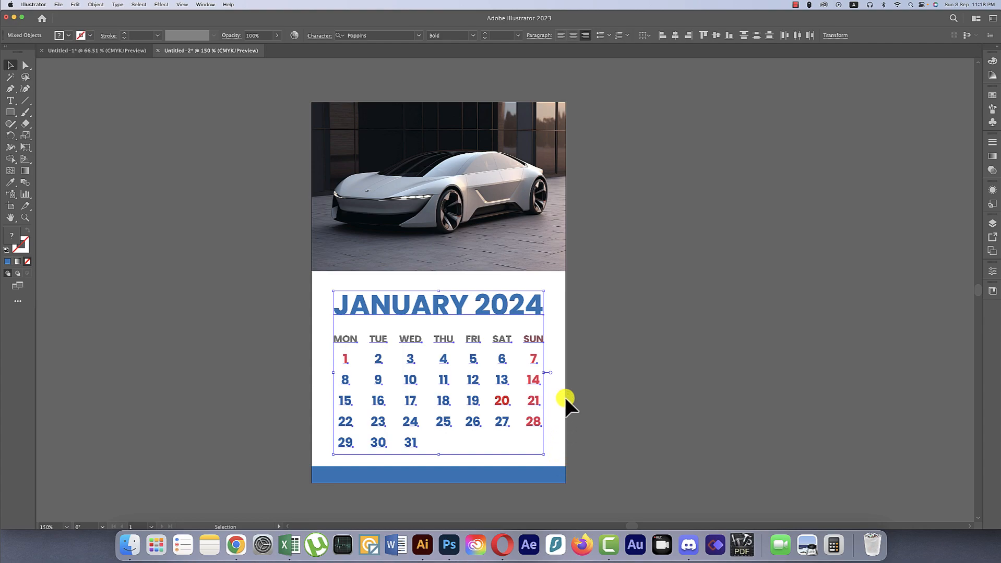